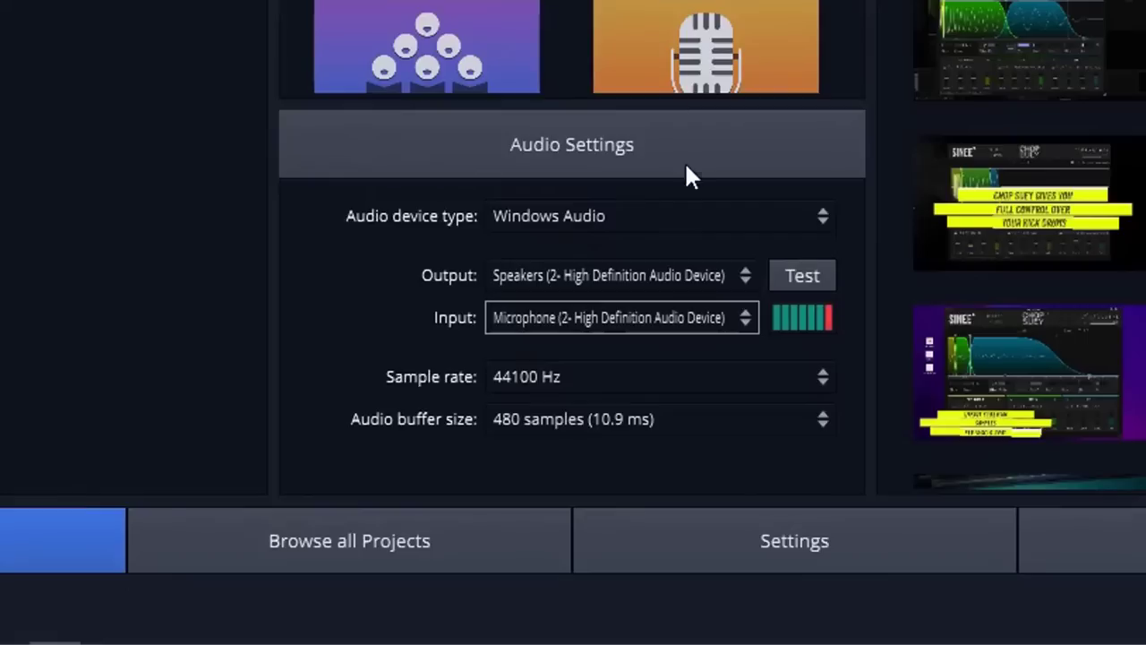
Set Audio device type to ASIO and bring up the Device list of ASIO drivers.
left_click(682, 218)
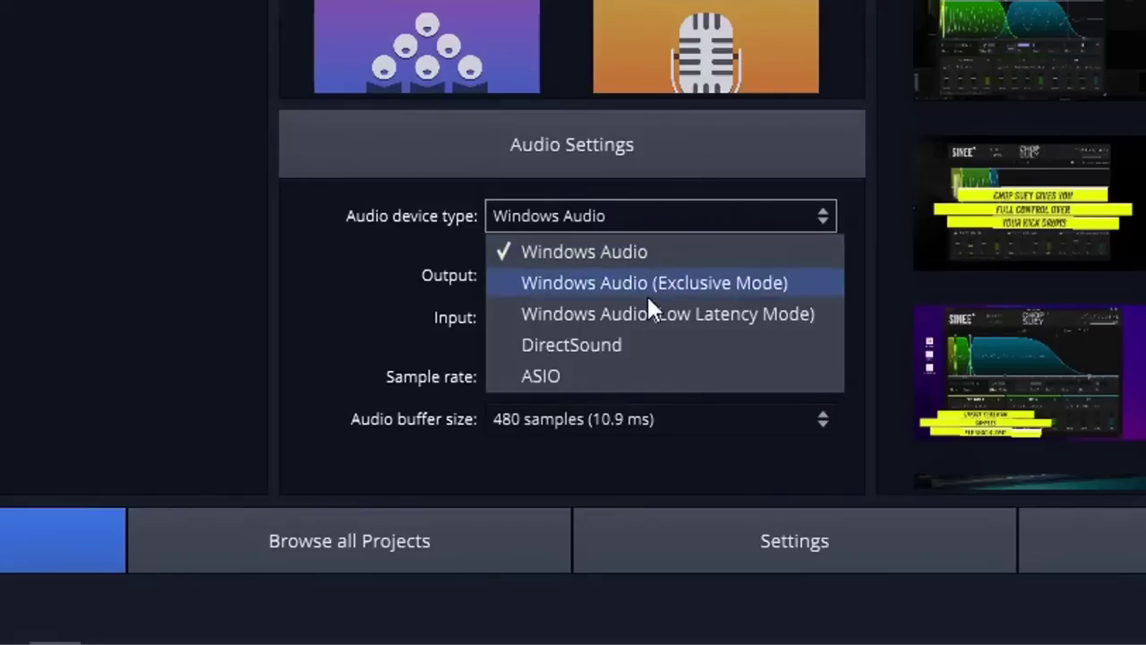
left_click(541, 376)
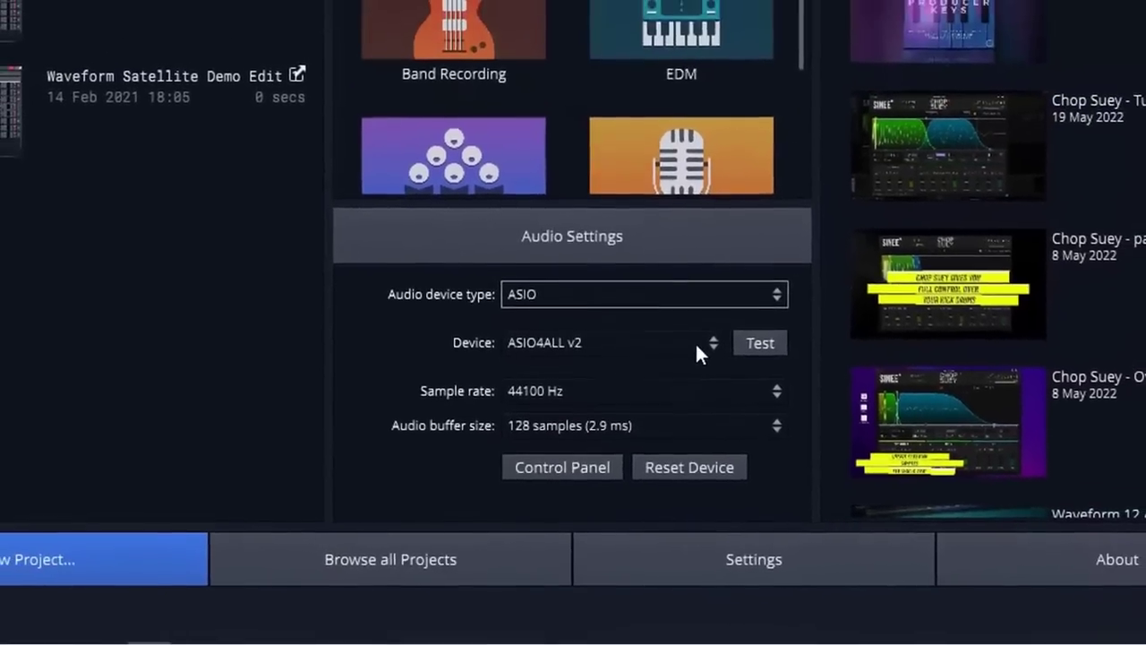
left_click(723, 275)
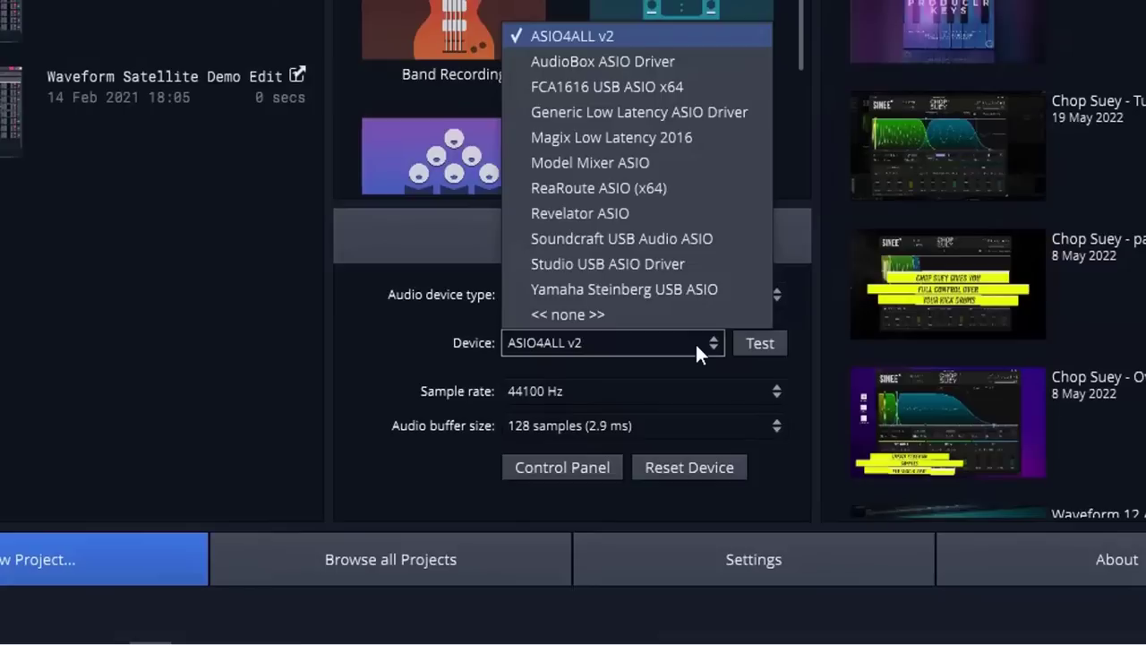
Use Model Mixer ASIO at 48000 Hz and open its TASCAM Control Panel.
left_click(639, 163)
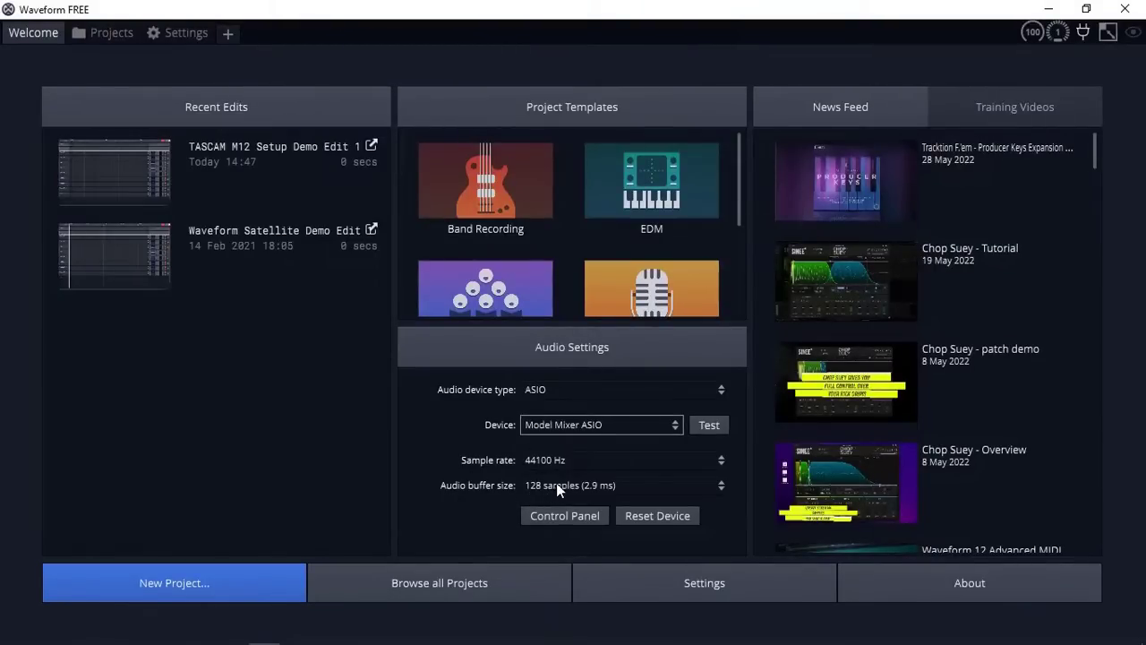
left_click(604, 459)
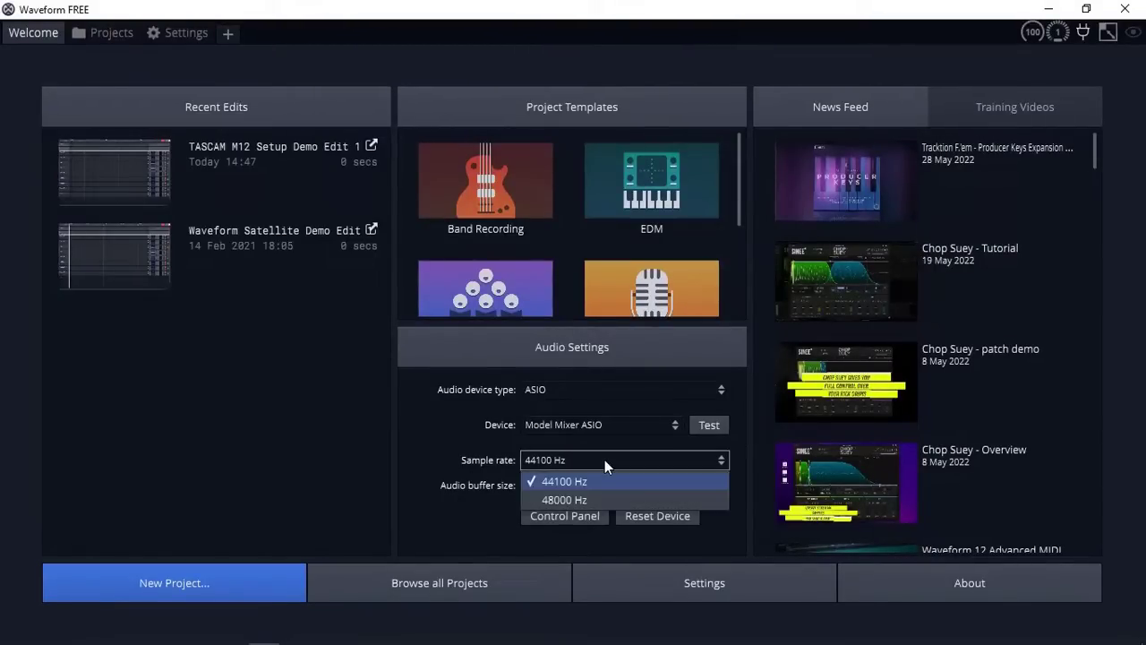
left_click(574, 500)
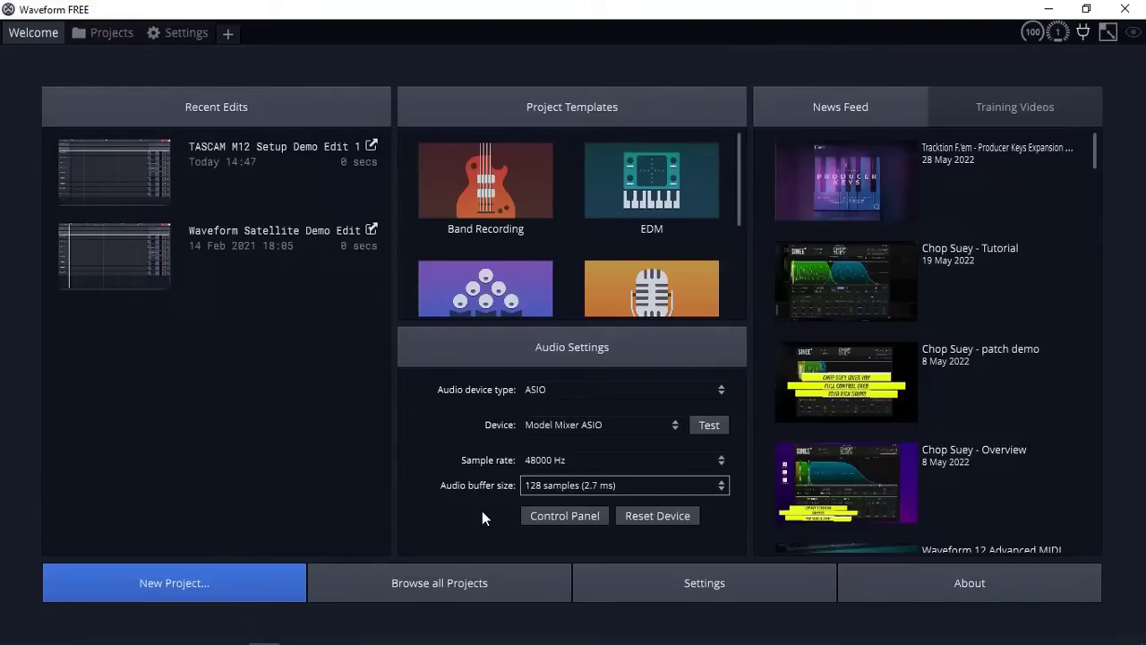
left_click(565, 516)
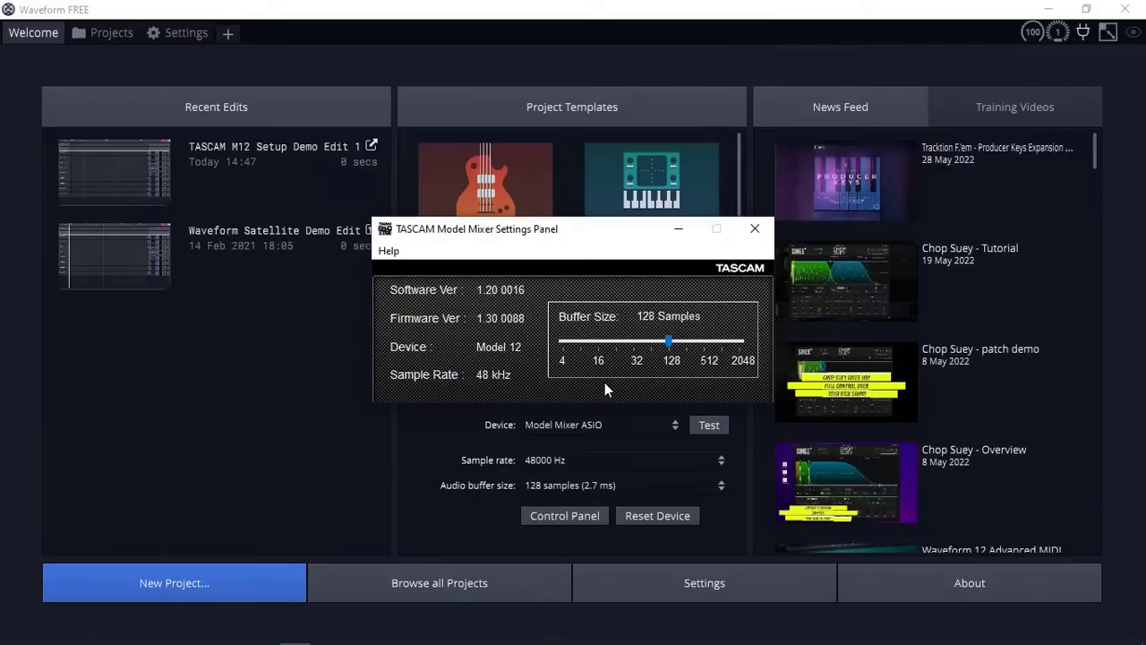
Close the TASCAM Model Mixer Settings Panel window.
left_click(755, 230)
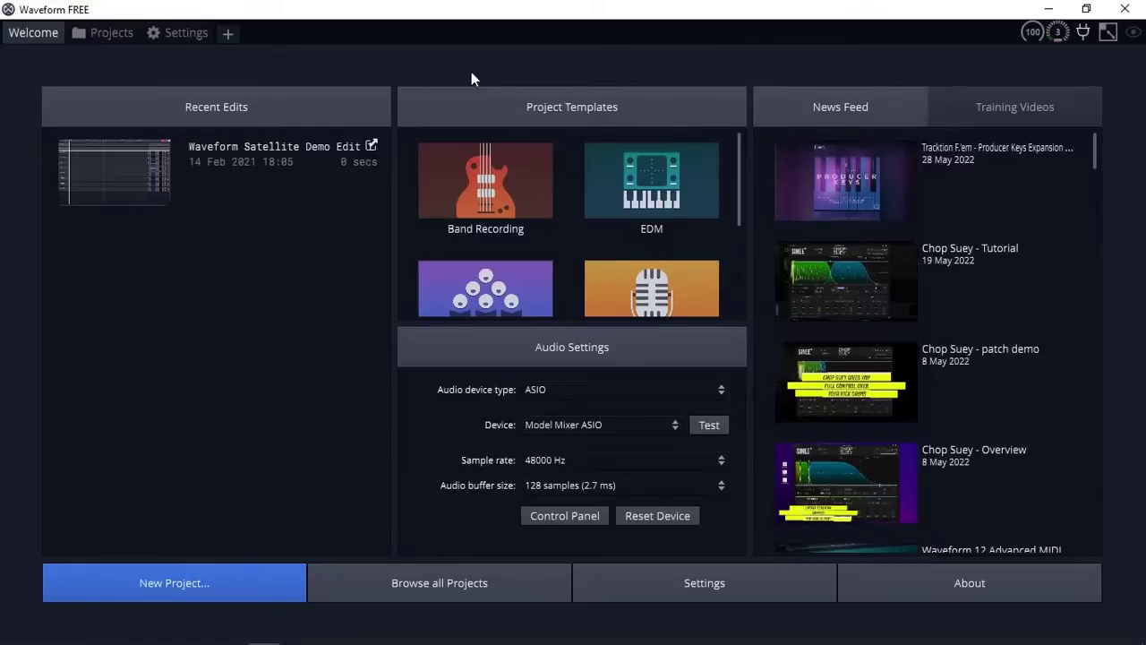
In Settings > Audio Devices, enable output pairs OUT 3+4, 5+6, 7+8 and 9+10.
left_click(174, 33)
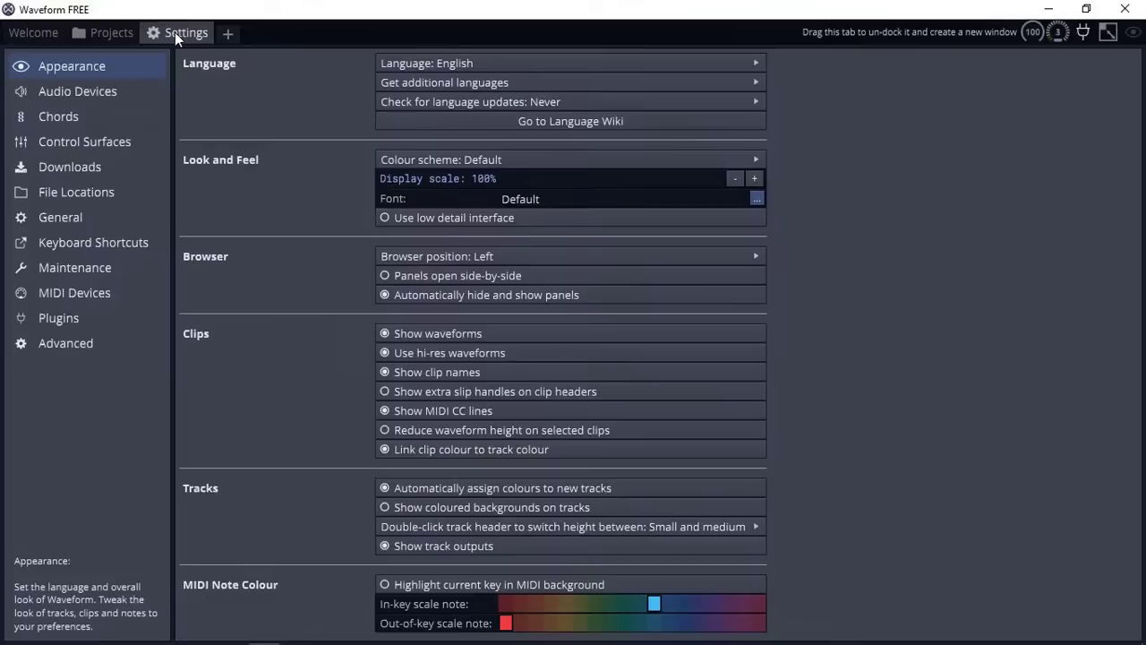
left_click(87, 95)
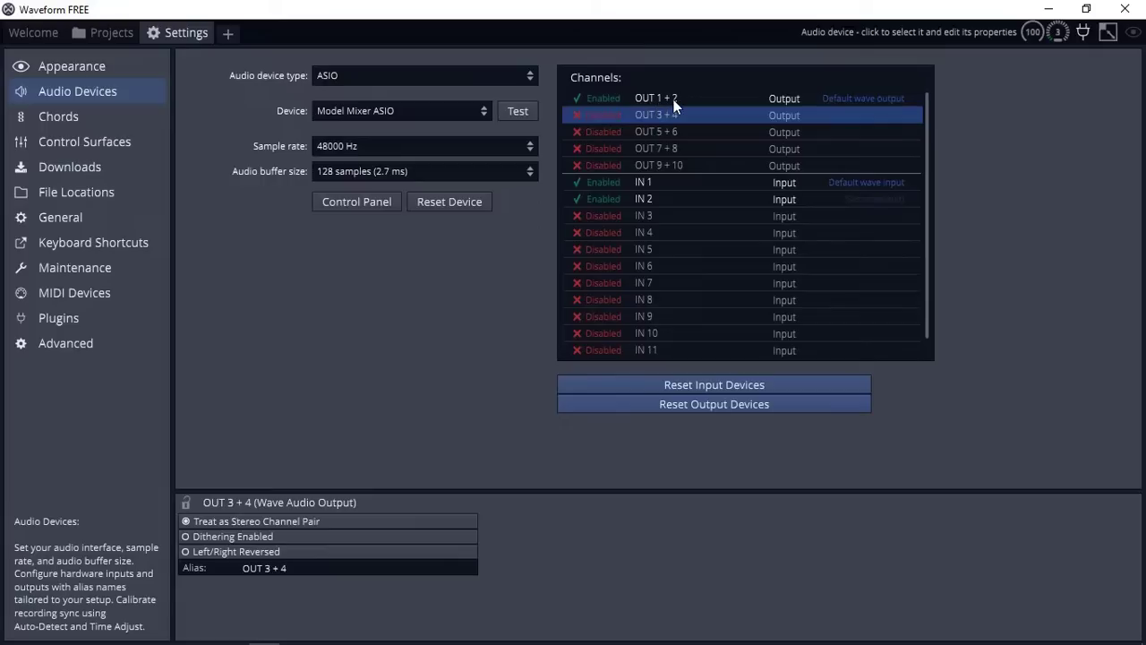
left_click(590, 115)
left_click(594, 134)
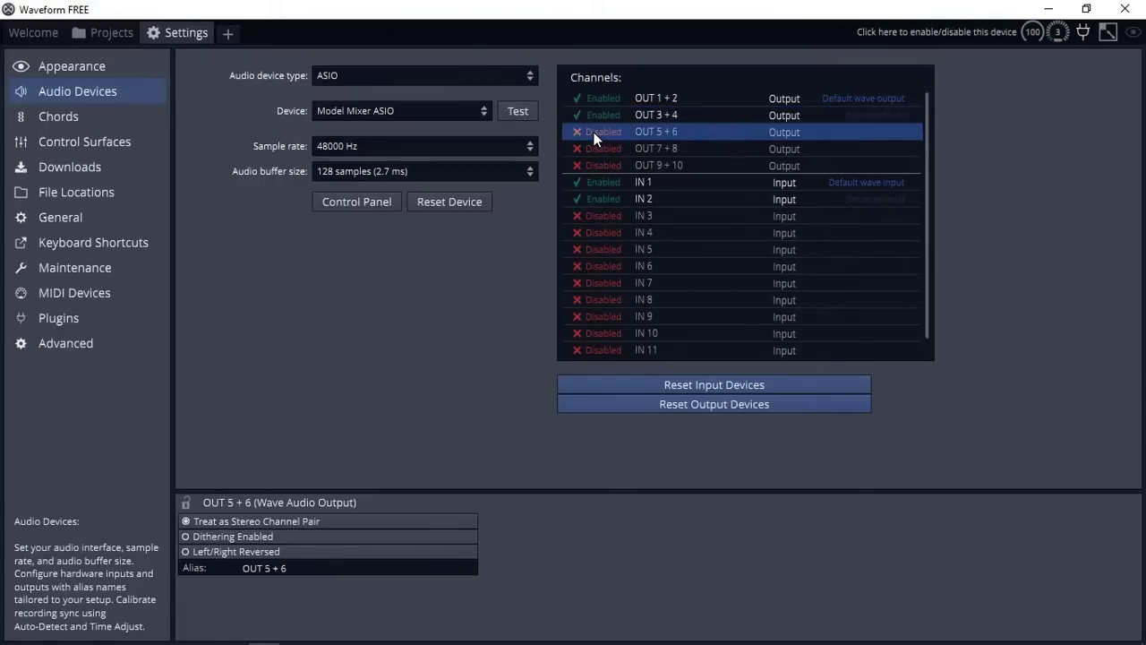
left_click(592, 148)
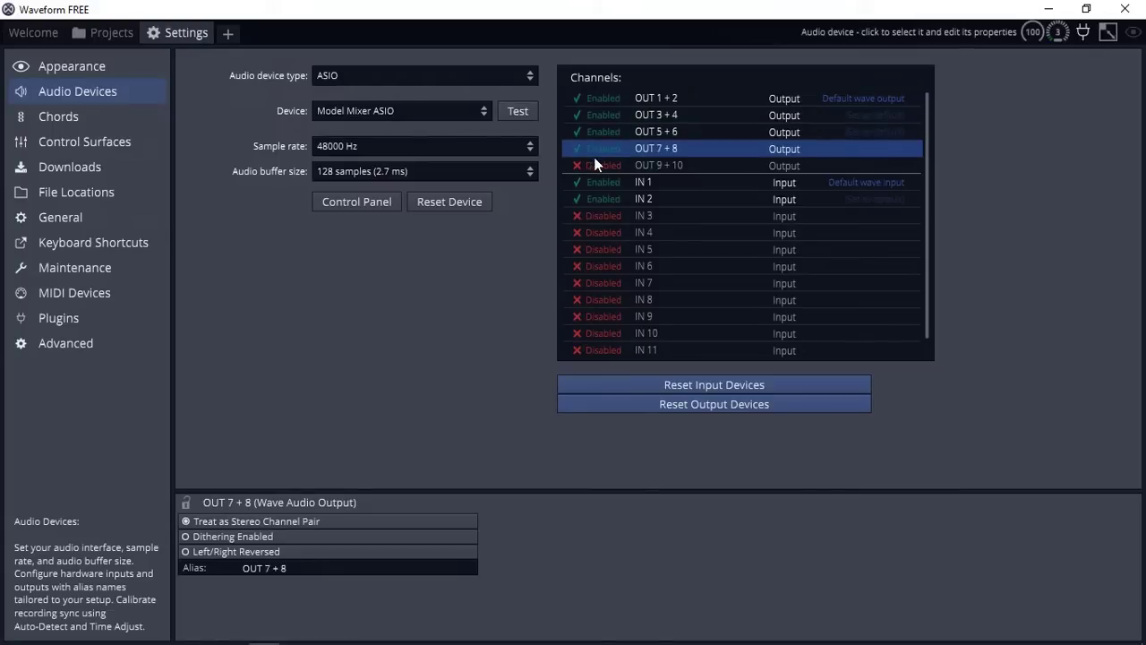
left_click(595, 165)
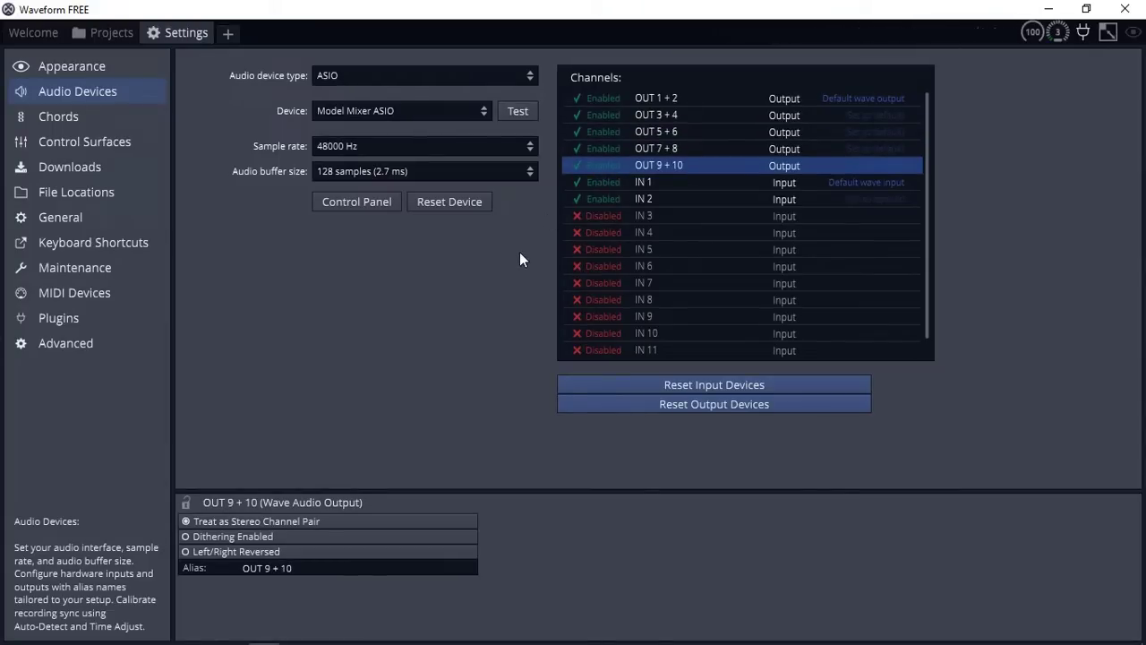
Enable input channels IN 3 through IN 12.
left_click(594, 216)
left_click(592, 232)
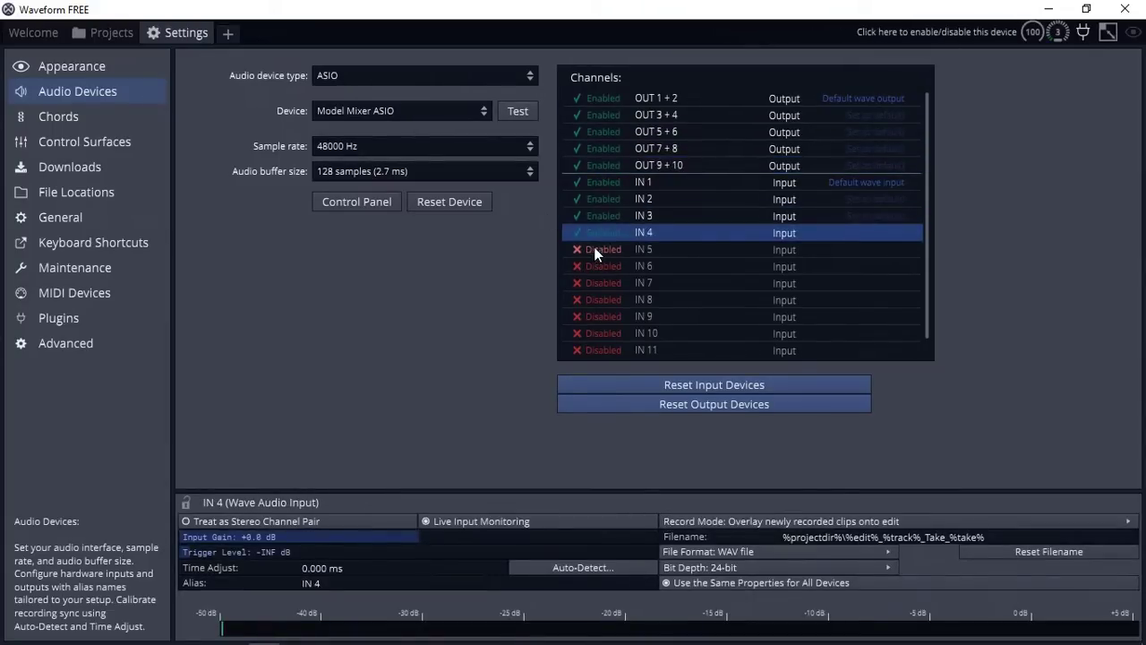
left_click(595, 250)
left_click(595, 266)
left_click(594, 283)
left_click(593, 300)
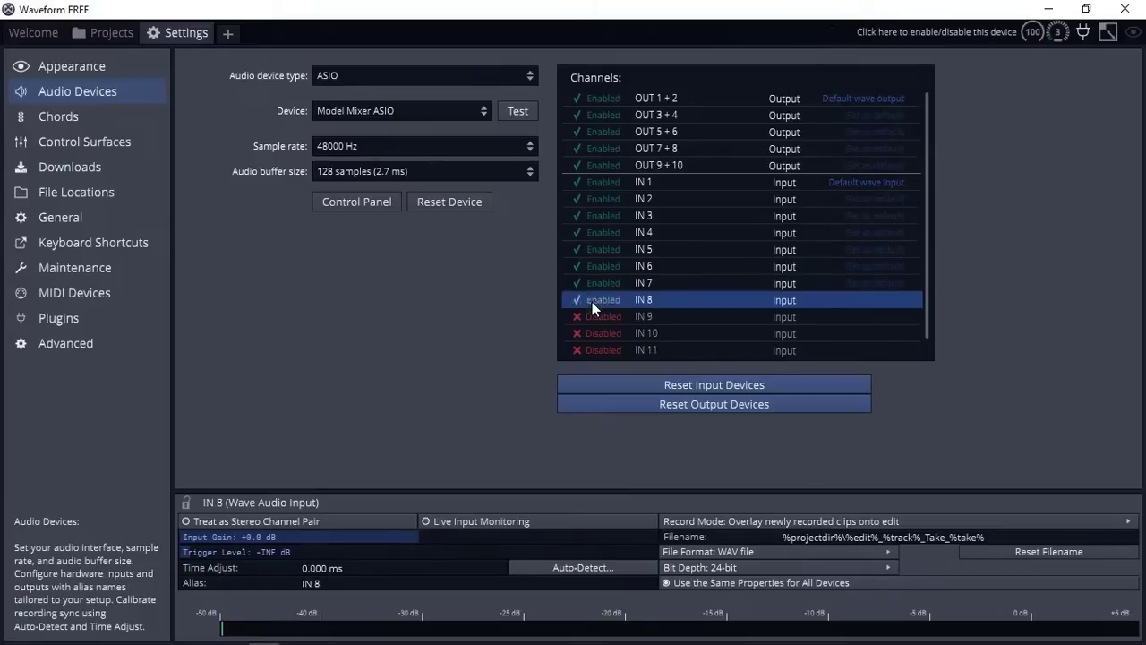
left_click(594, 317)
left_click(594, 332)
left_click(594, 348)
scroll(593, 352, "down", 1)
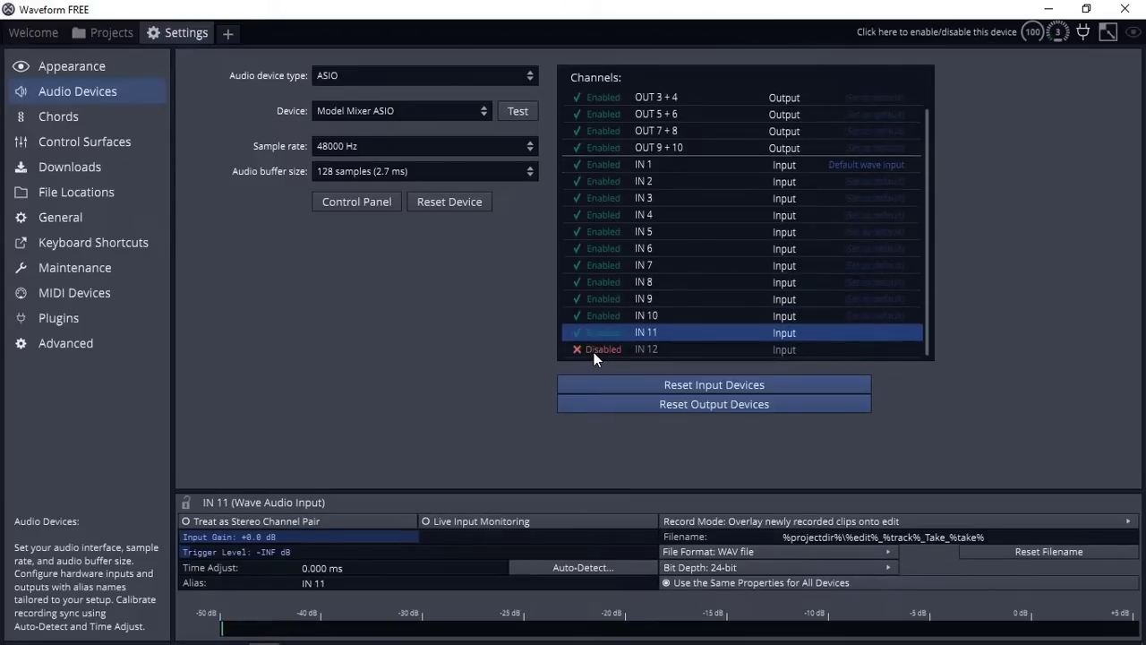
left_click(597, 349)
scroll(696, 226, "up", 1)
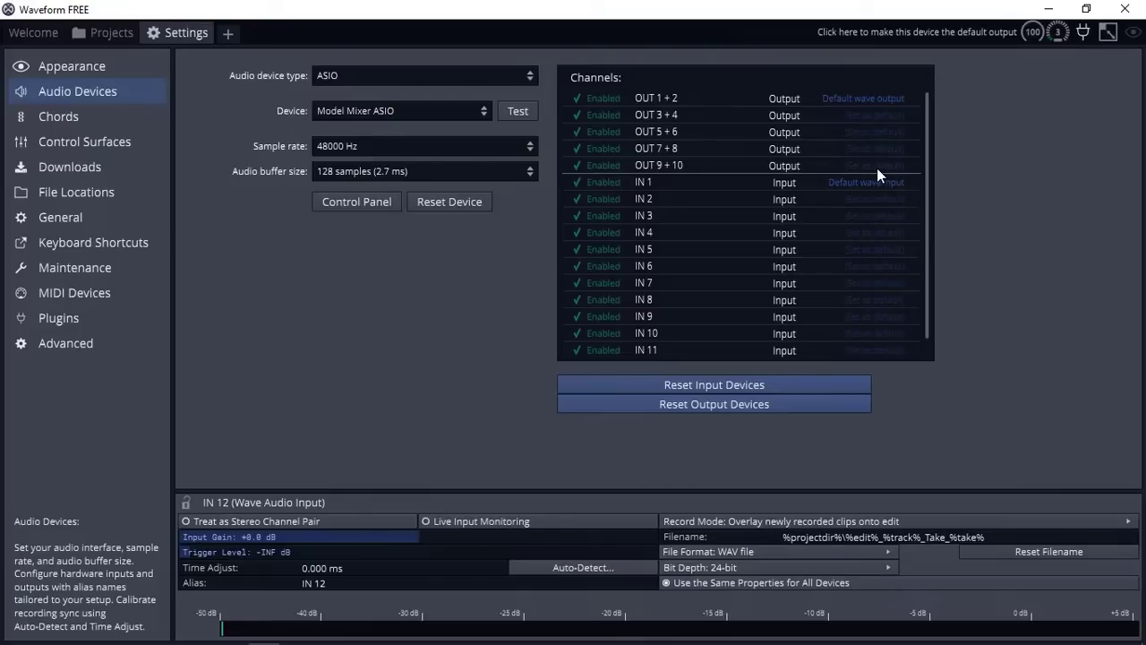
Set OUT 9 + 10 as the default wave output.
left_click(878, 167)
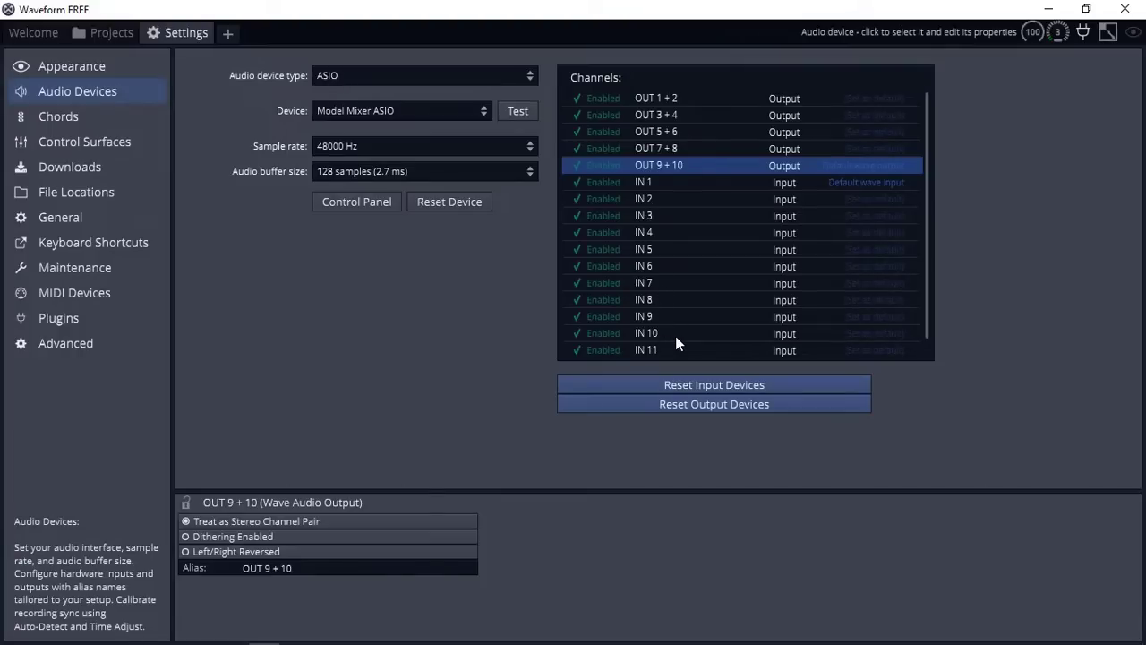
Treat inputs IN 7+8, IN 9+10 and IN 11+12 as stereo channel pairs.
scroll(675, 343, "down", 1)
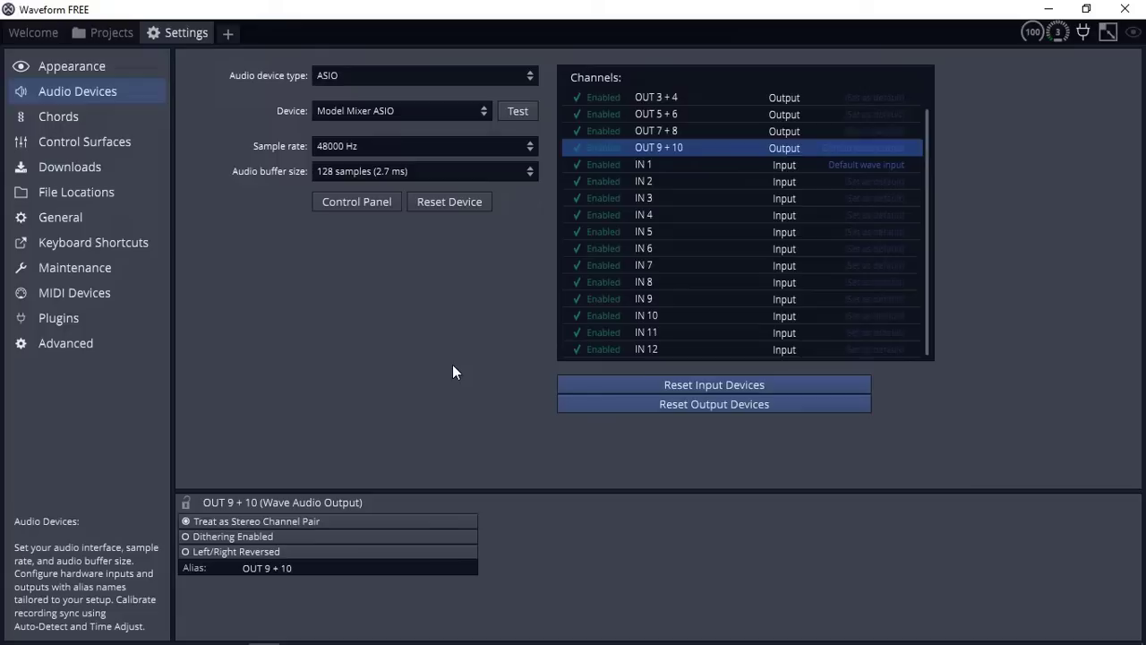
left_click(662, 263)
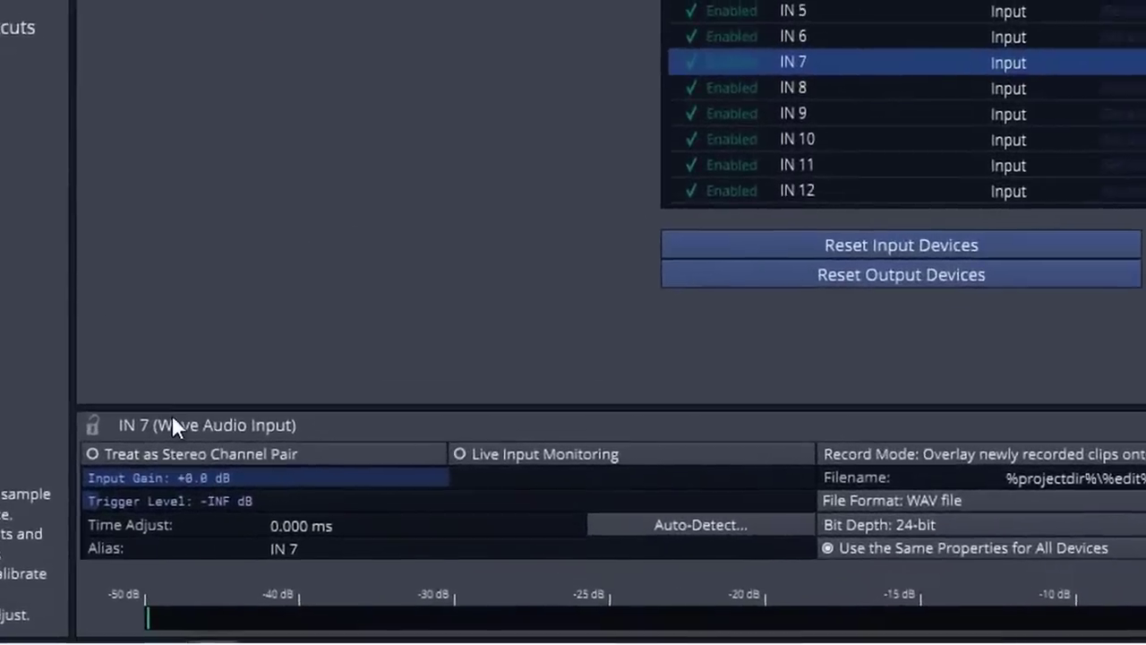
left_click(90, 451)
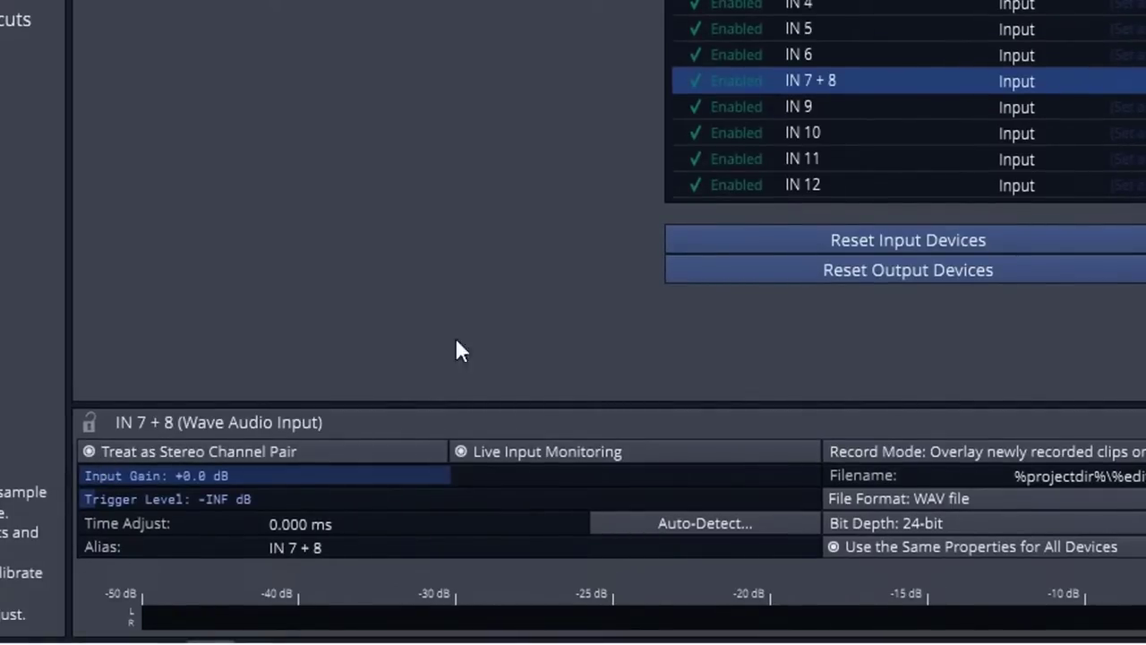
left_click(829, 107)
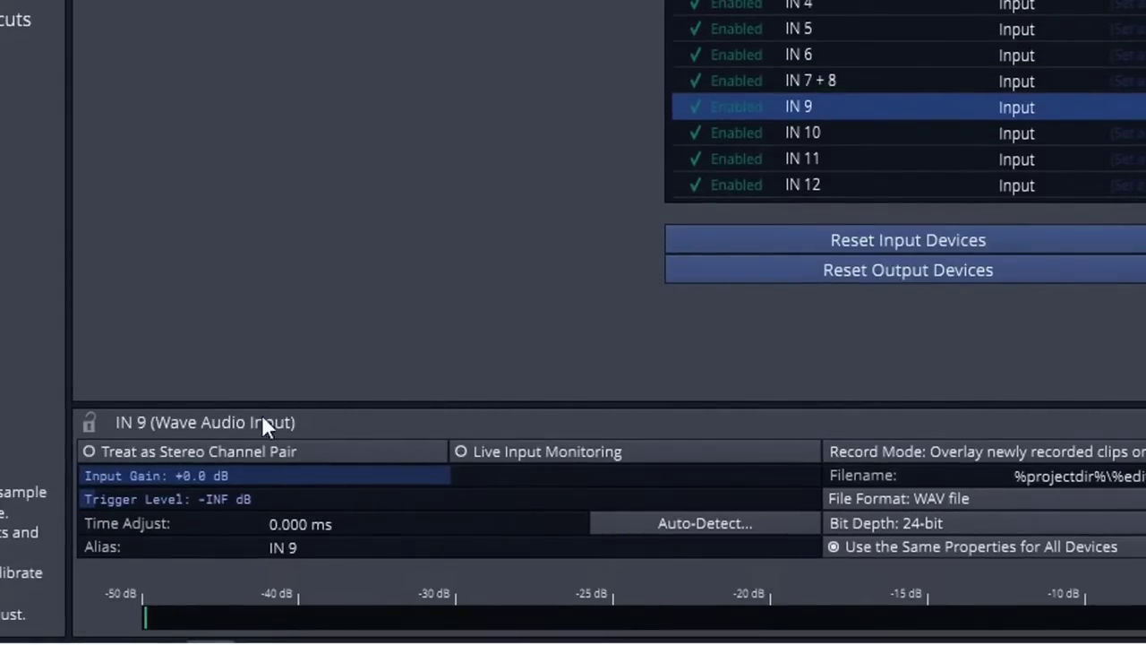
left_click(149, 450)
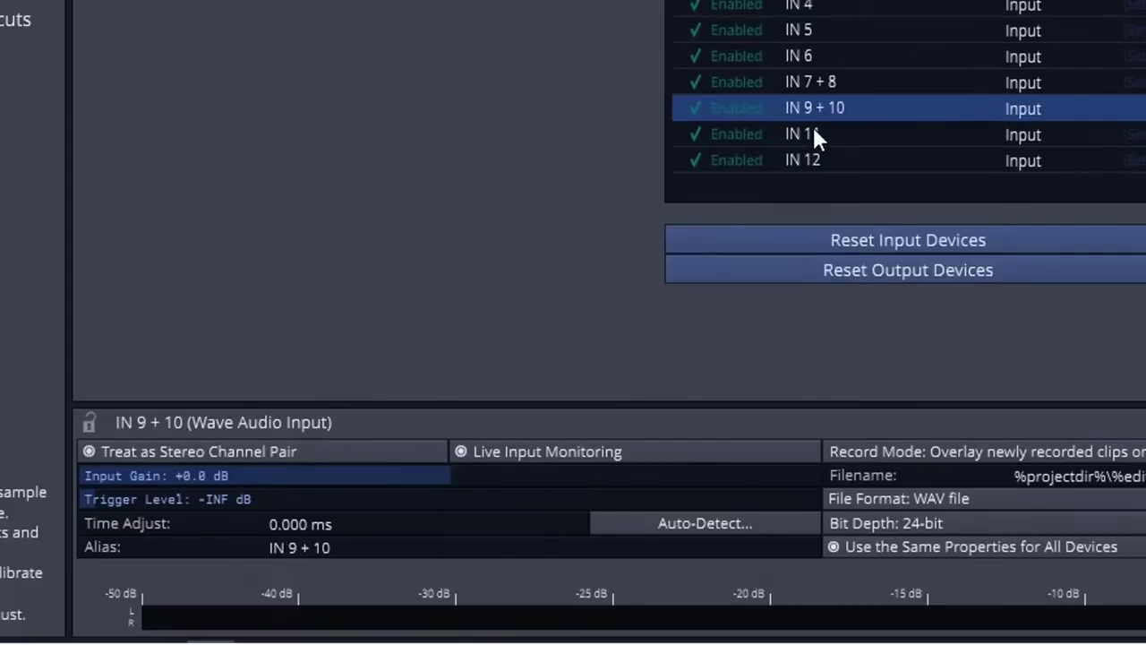
left_click(812, 135)
left_click(152, 447)
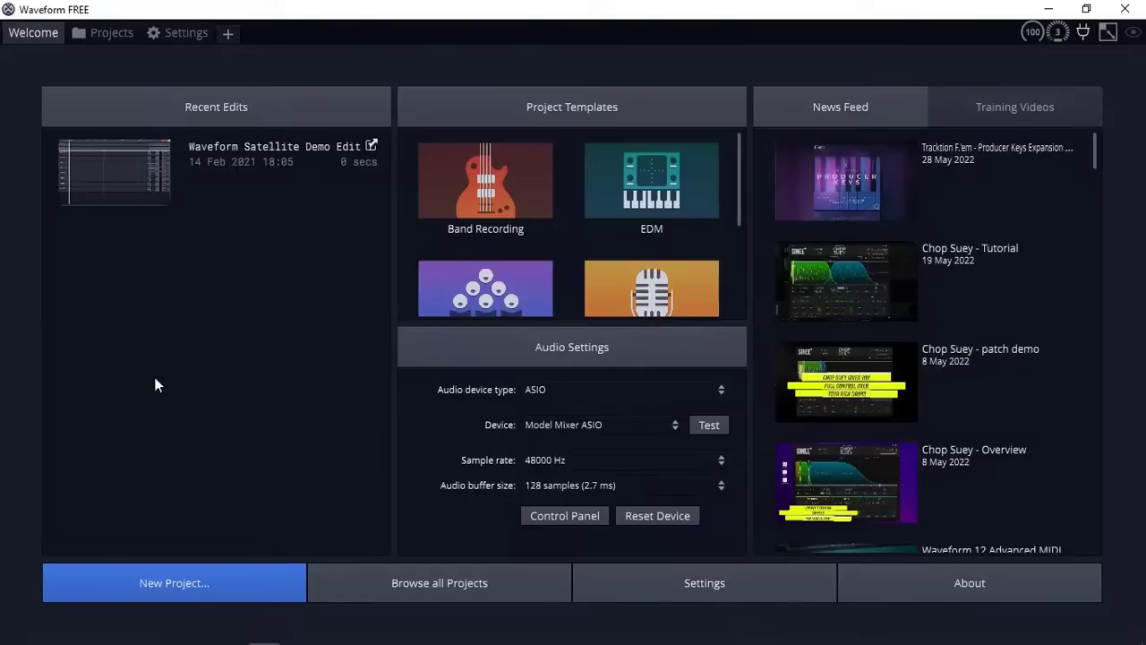
Create a new project named 'TASCAM M12 Blank'.
left_click(172, 584)
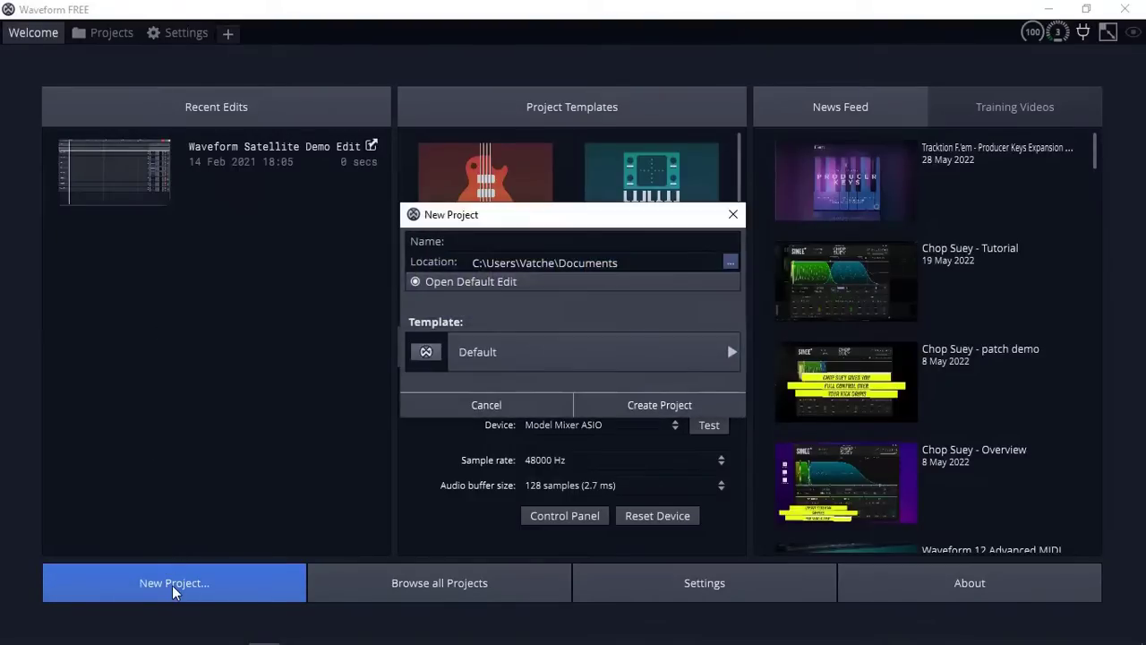
type("TASCAM M12 Blank")
left_click(675, 411)
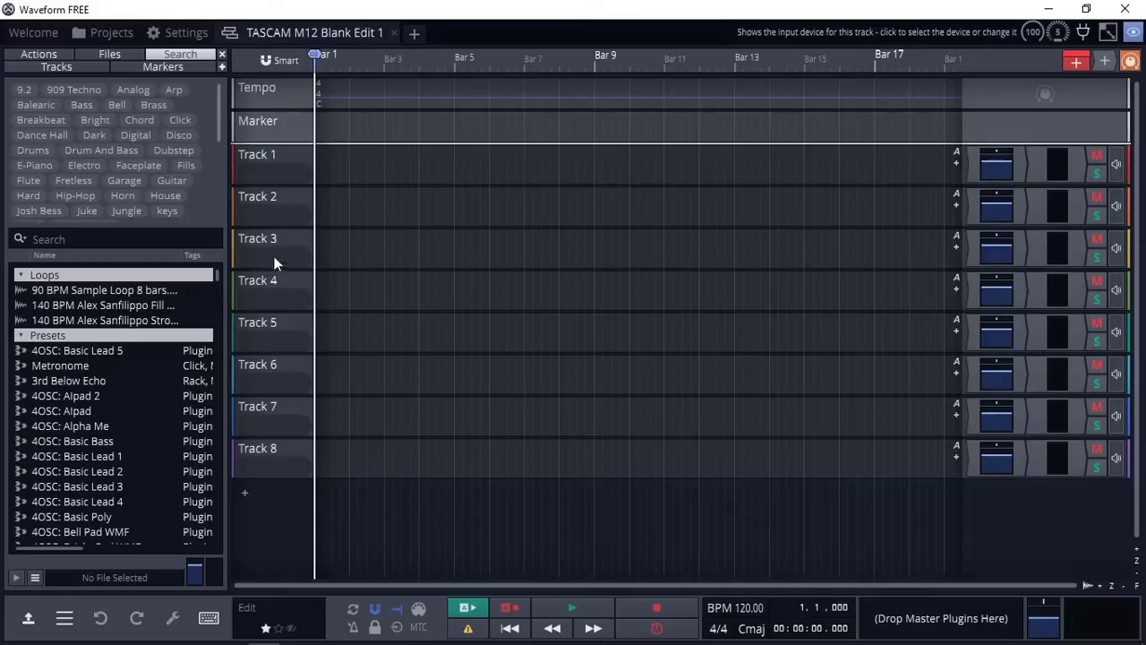
Rename Track 7 to 'Track 7/8' and Track 8 to 'Track 9/10'.
left_click(261, 406)
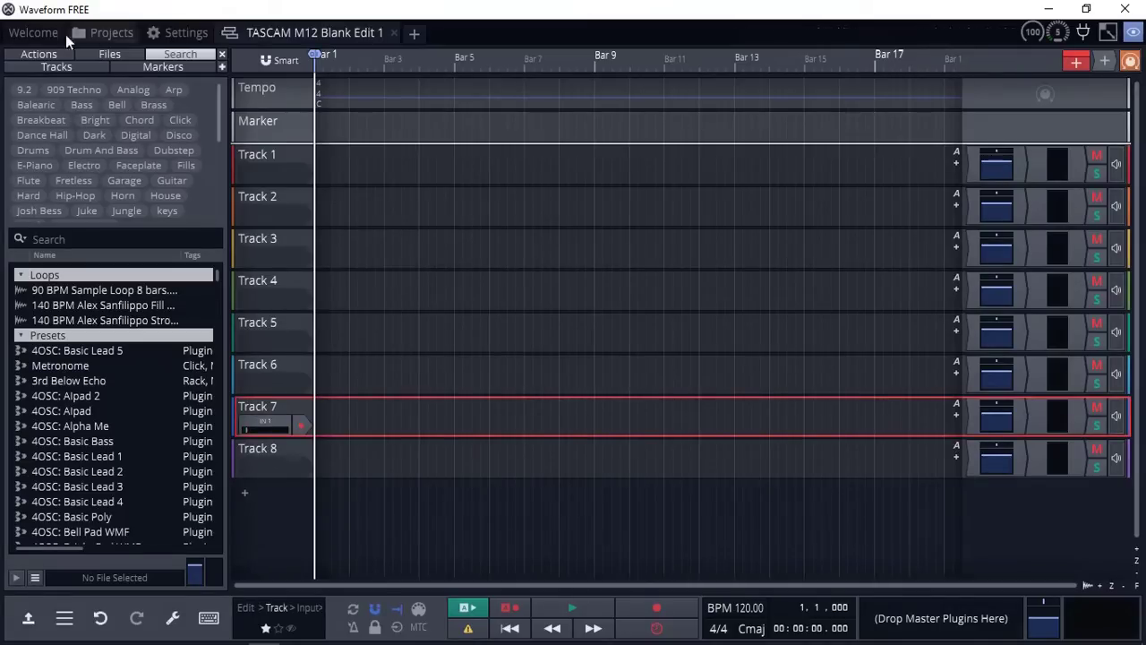
left_click(35, 53)
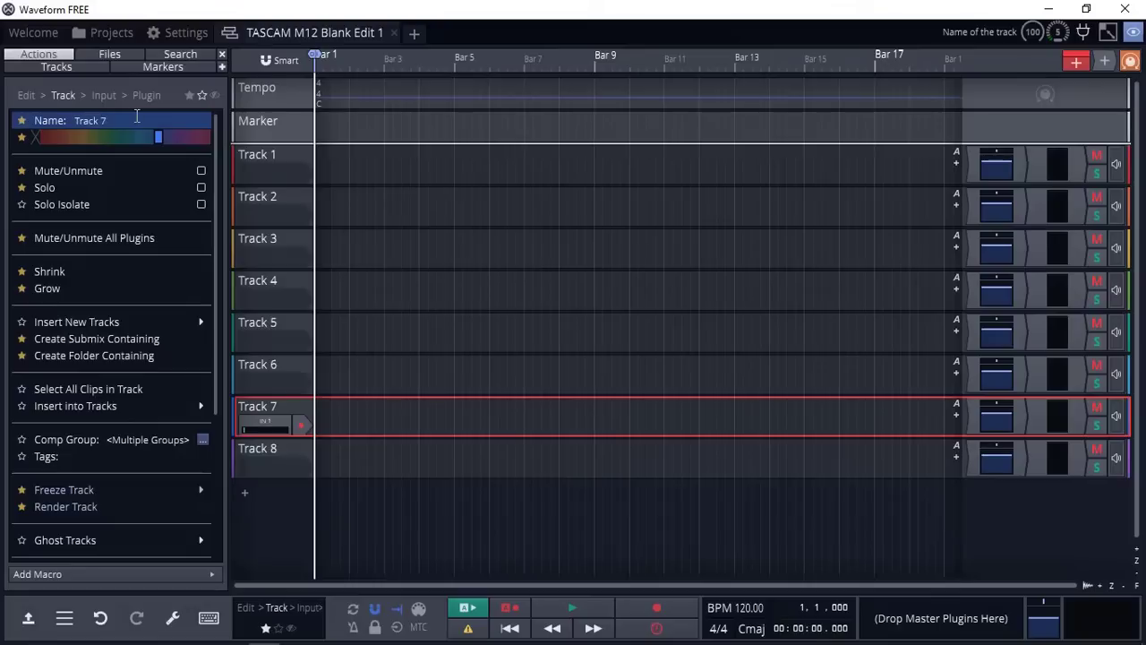
type("/8")
left_click(269, 451)
left_click(129, 121)
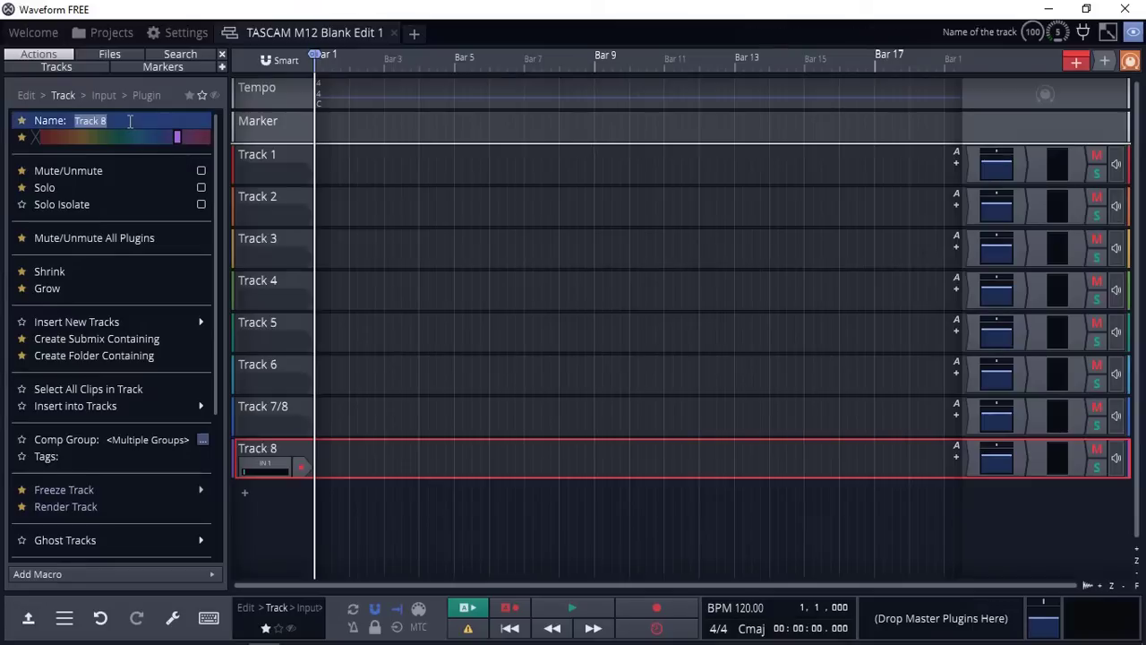
left_click(130, 120)
key("BackSpace")
type("10")
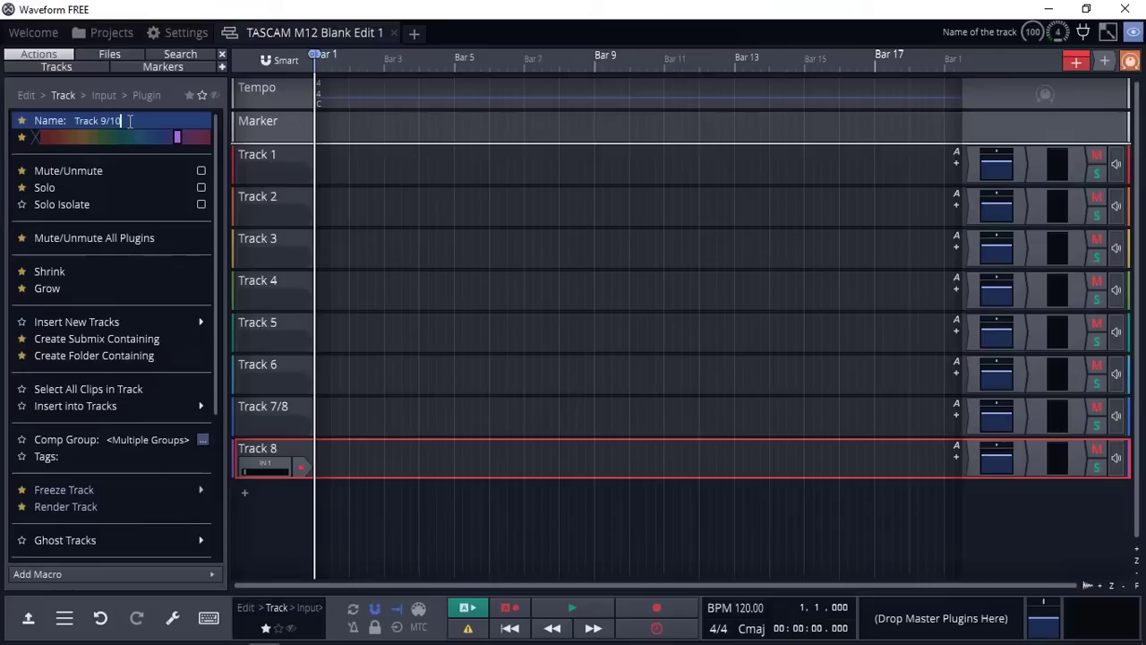
key("Return")
Add a new track below Track 9/10 and start renaming it Main L/R.
right_click(242, 490)
left_click(276, 510)
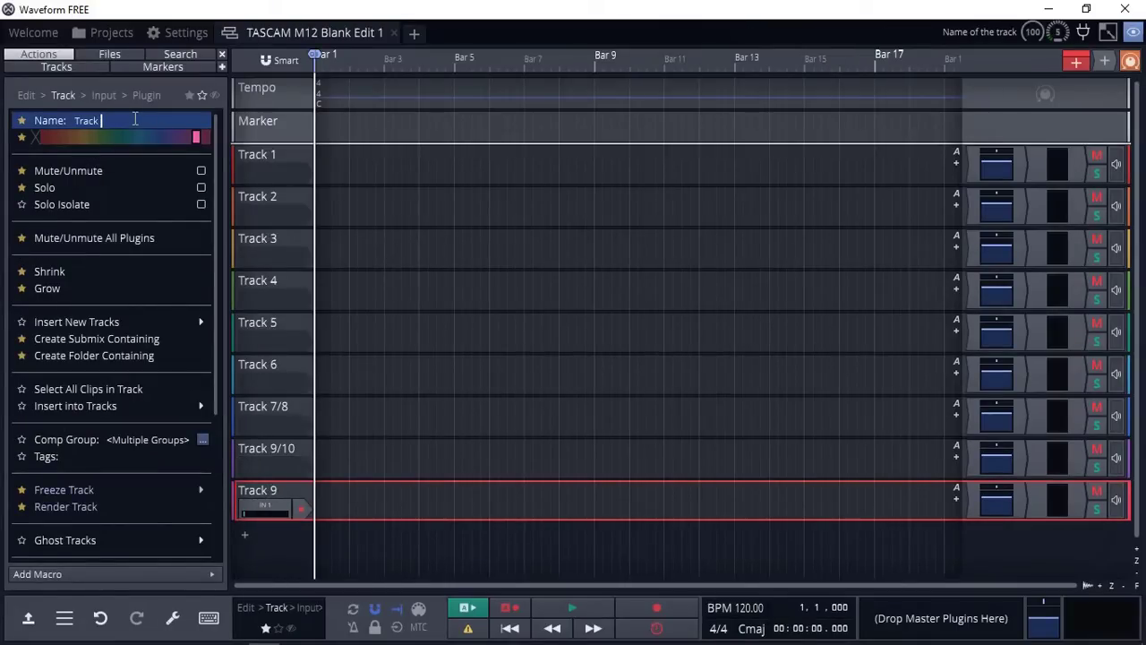
key("BackSpace")
key("BackSpace")
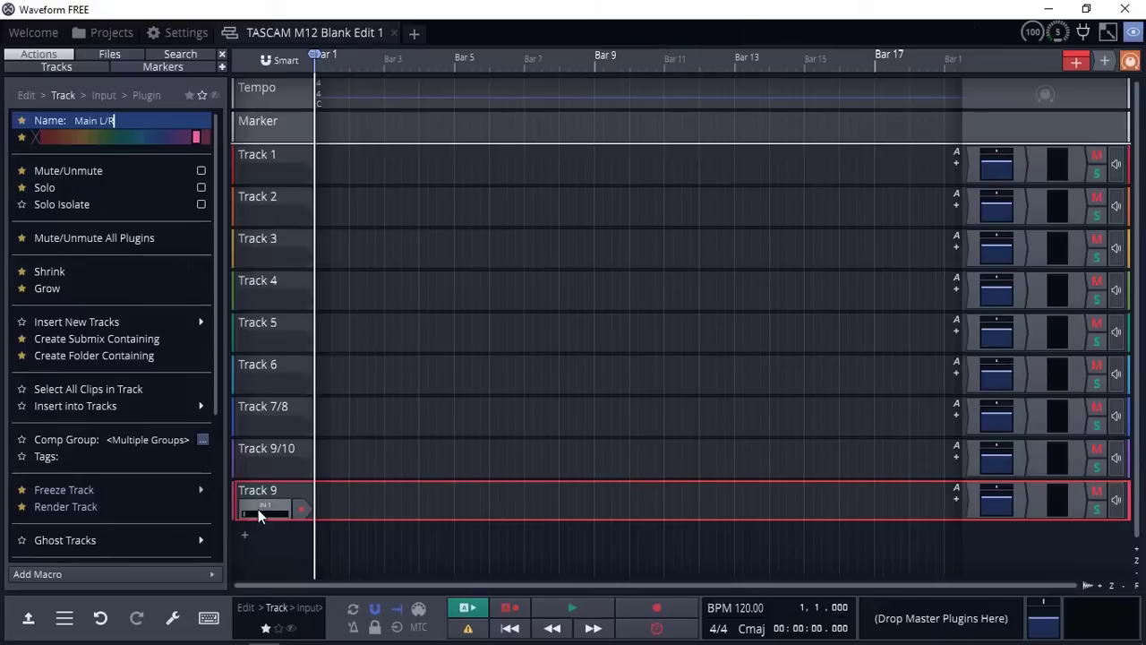
Confirm the Main L/R name and assign inputs IN 1–IN 6 to Tracks 1–6.
key("Return")
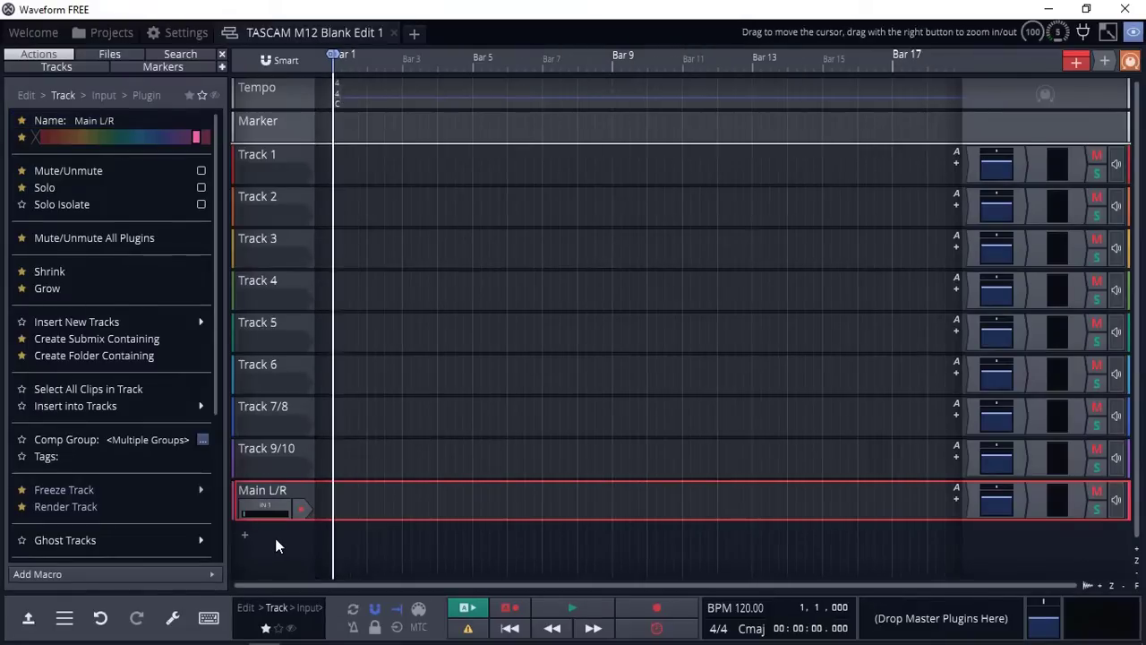
left_click(264, 173)
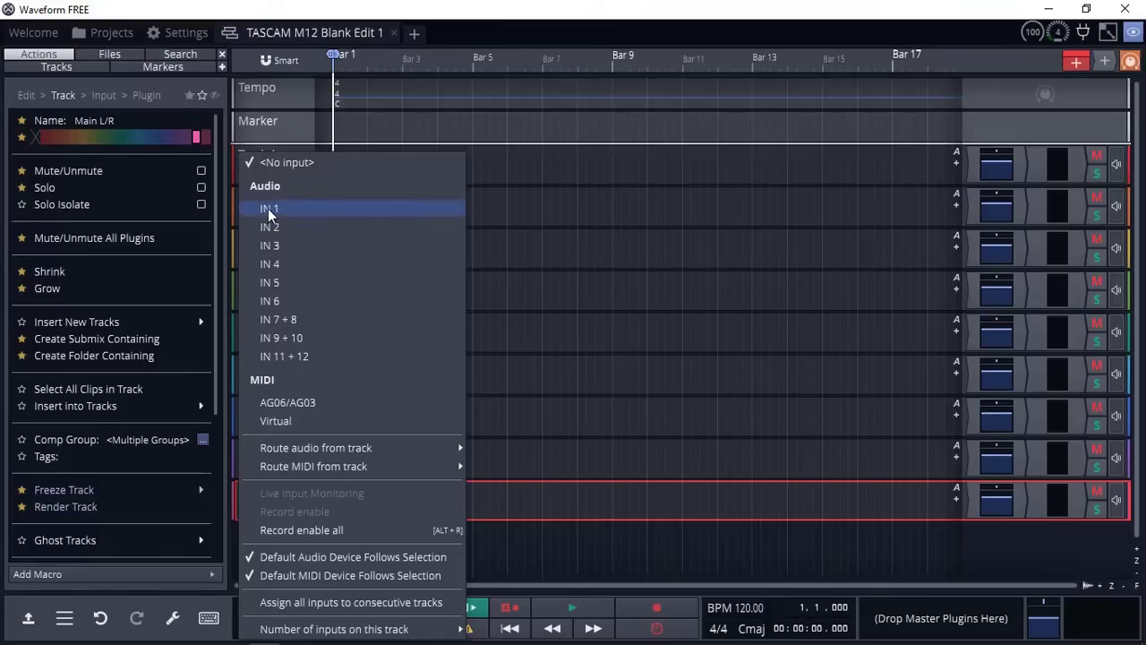
left_click(268, 208)
left_click(262, 210)
left_click(268, 227)
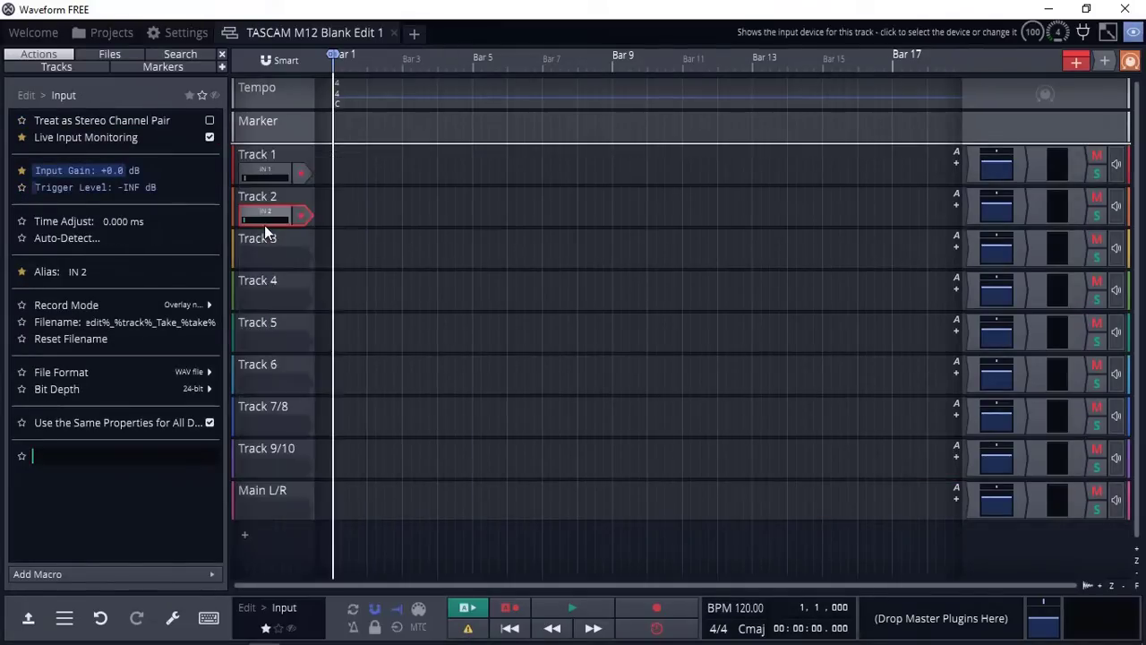
left_click(265, 259)
left_click(273, 246)
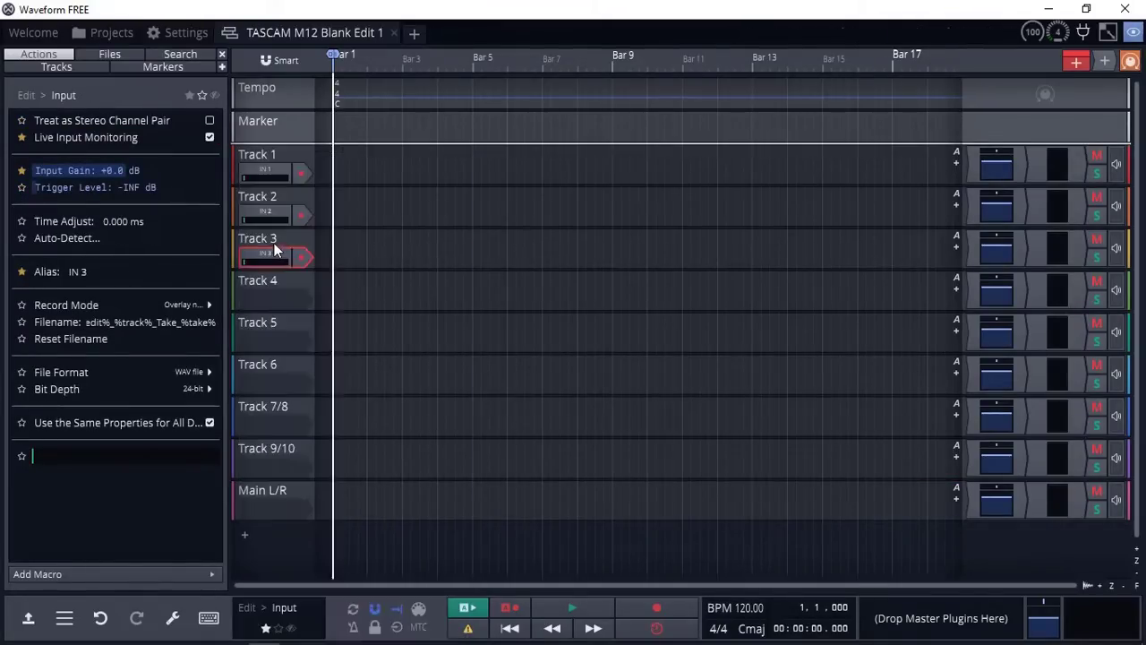
left_click(264, 296)
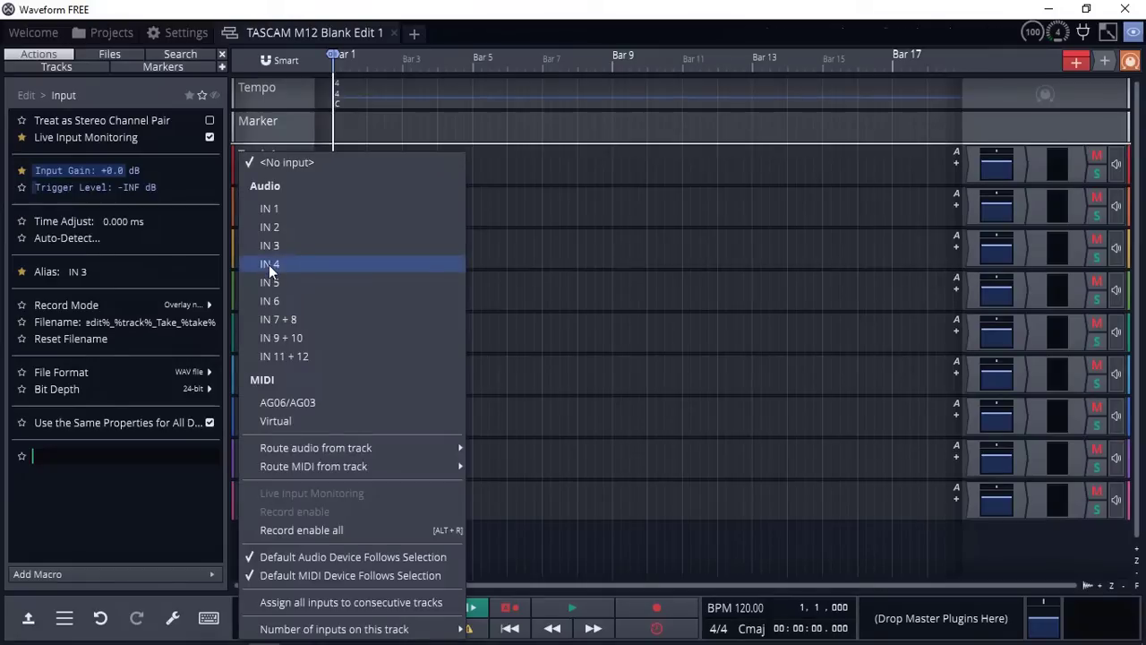
left_click(271, 265)
left_click(274, 340)
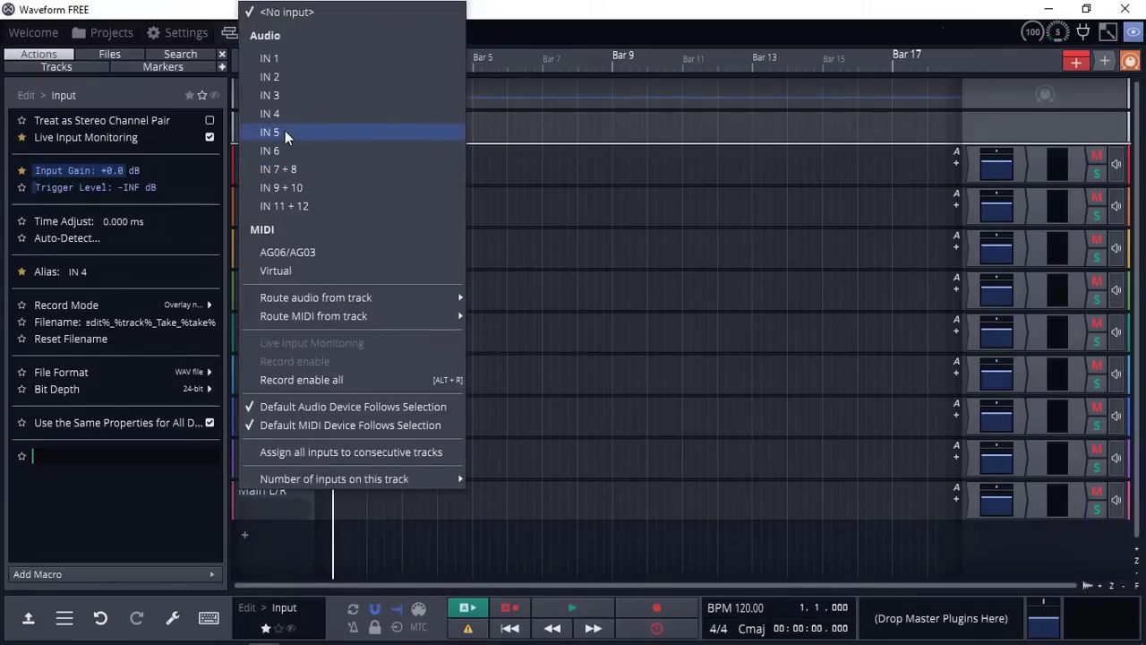
left_click(285, 130)
left_click(268, 381)
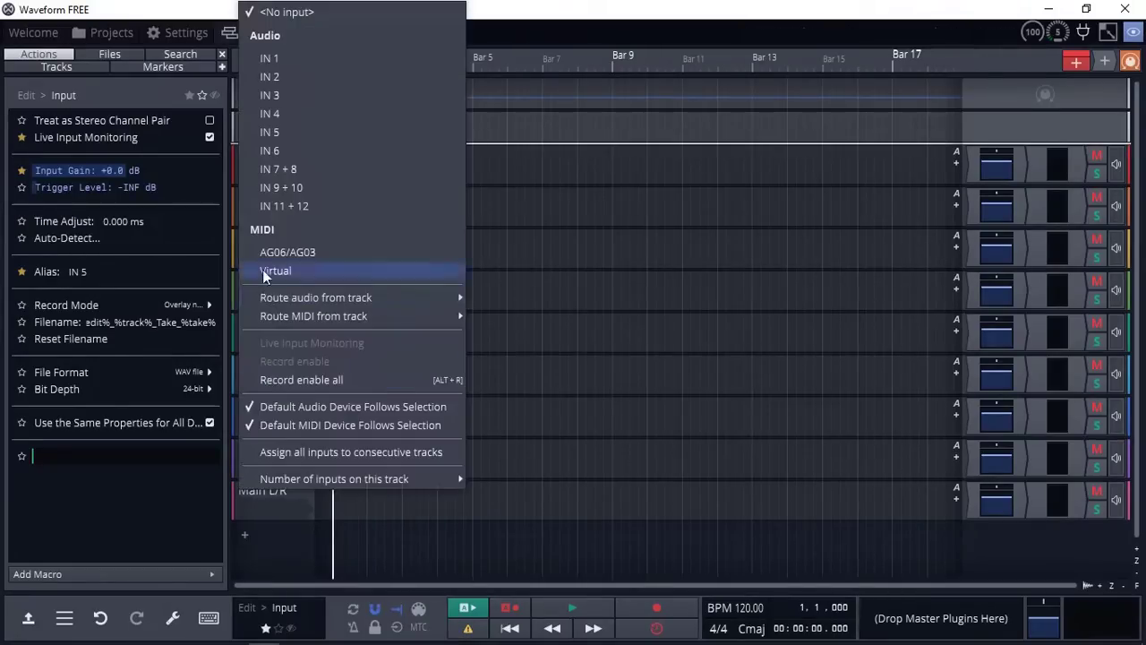
left_click(280, 150)
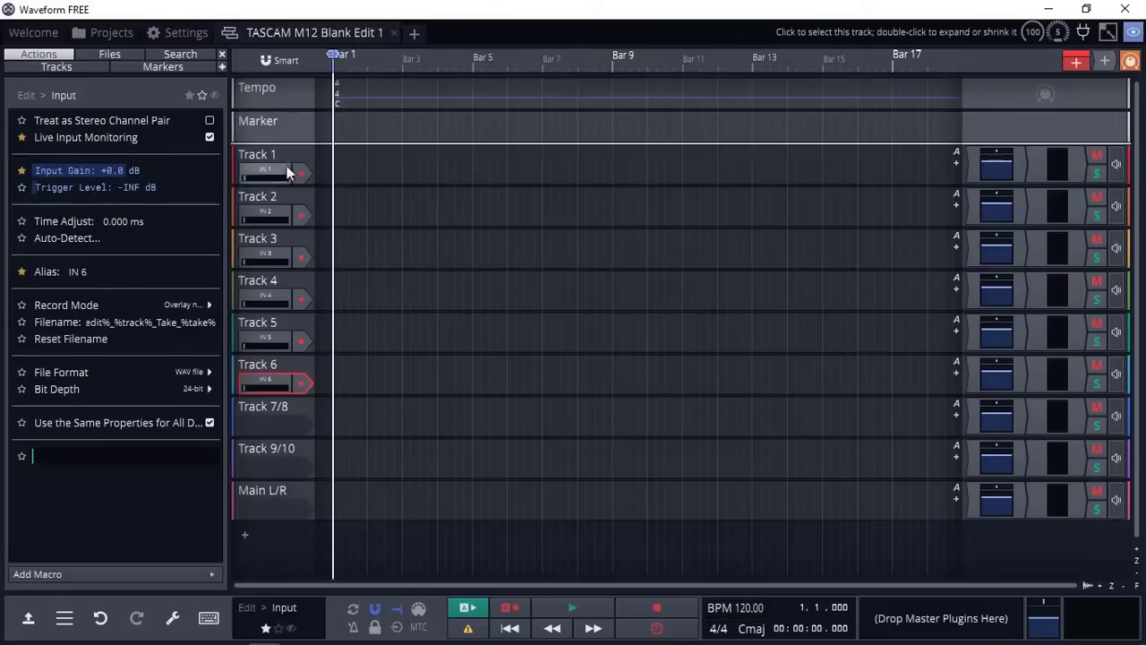
Assign IN 7+8 to Track 7/8, IN 9+10 to Track 9/10, IN 11+12 to Main L/R.
left_click(277, 425)
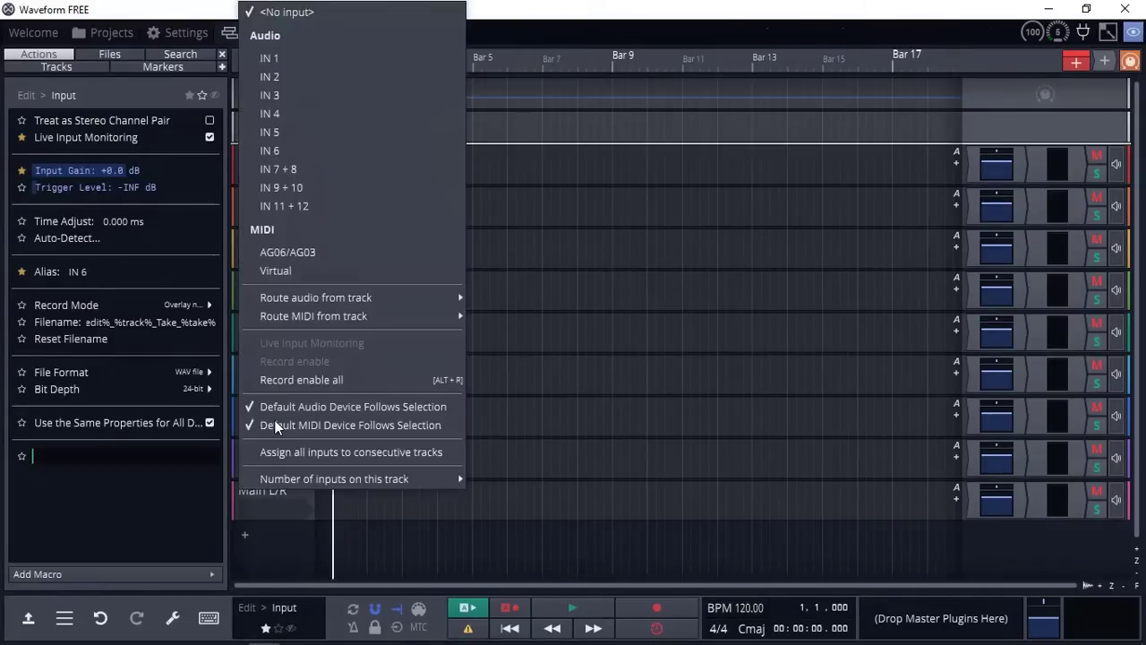
left_click(301, 168)
left_click(267, 466)
left_click(301, 188)
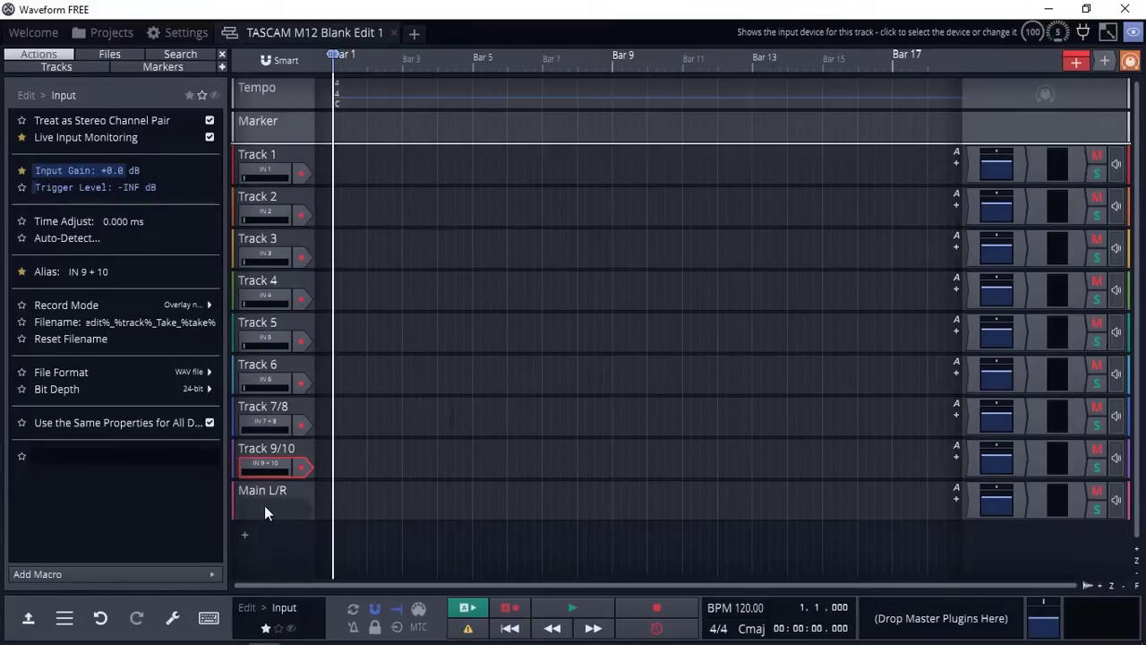
left_click(265, 504)
left_click(304, 214)
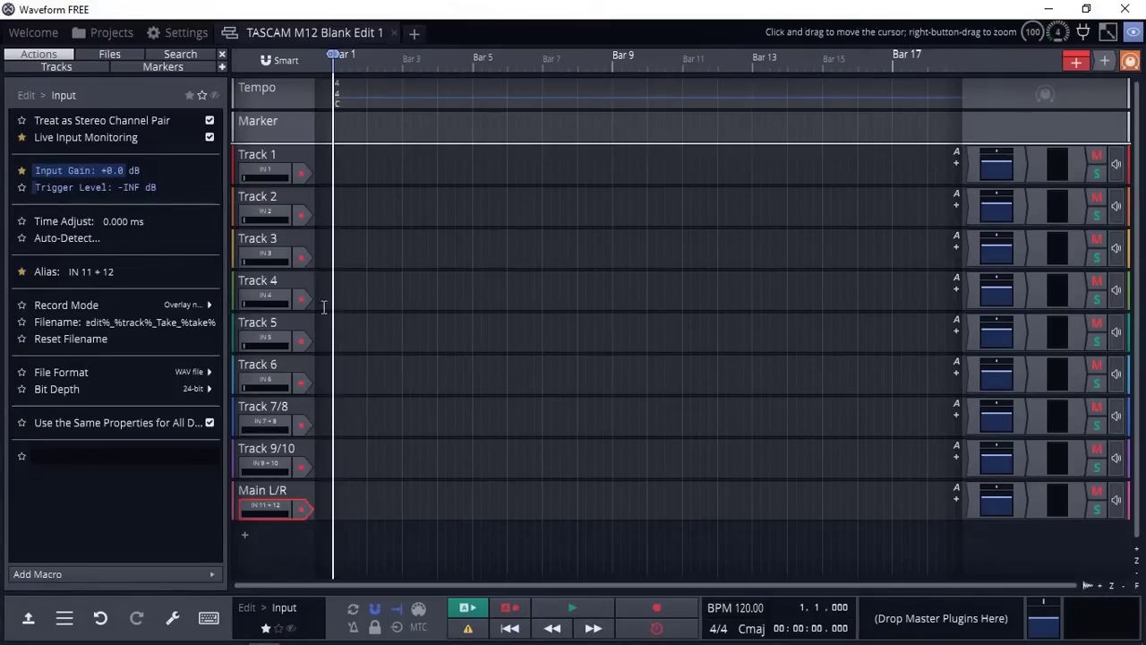
Record-arm Track 1 and Main L/R, then start recording with the R shortcut.
left_click(273, 546)
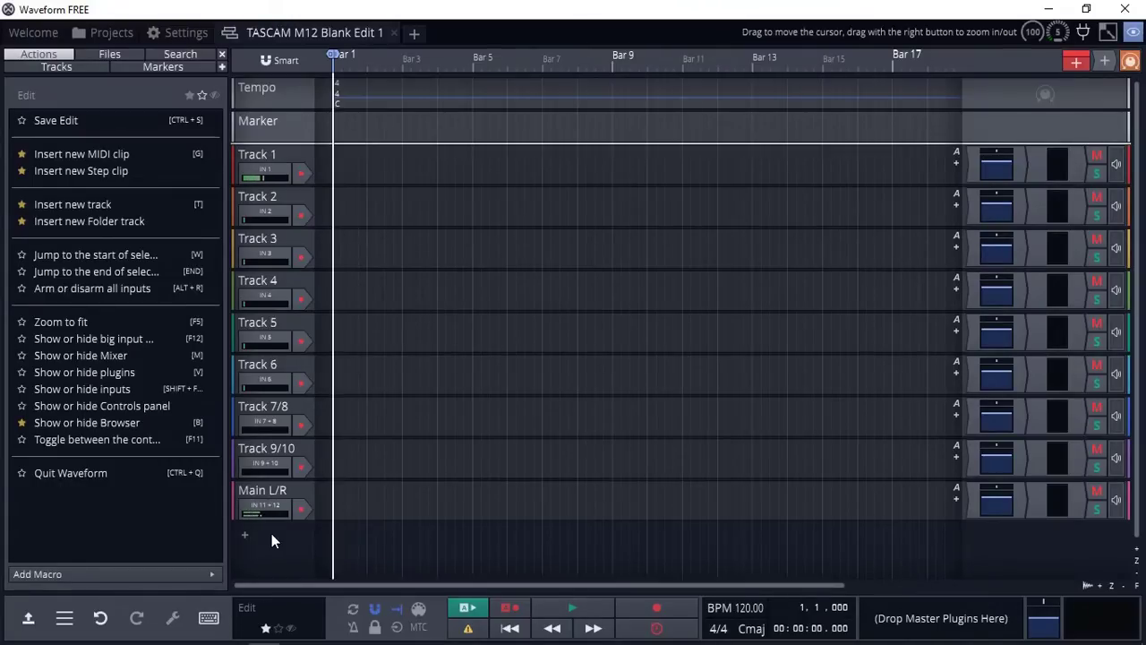
left_click(301, 174)
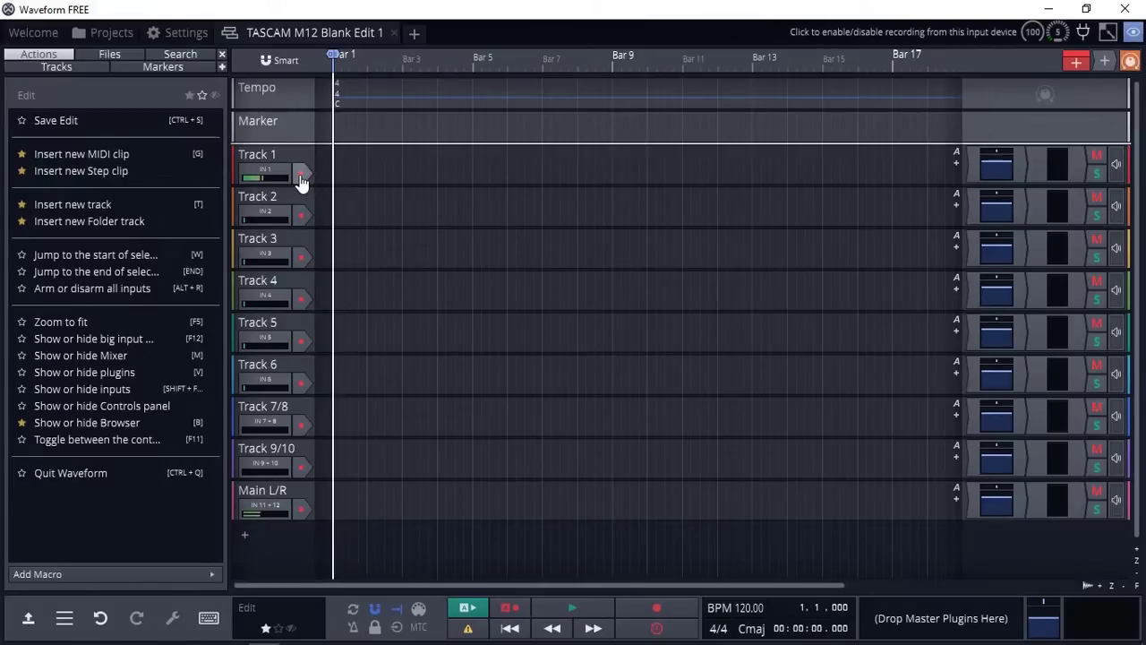
left_click(300, 508)
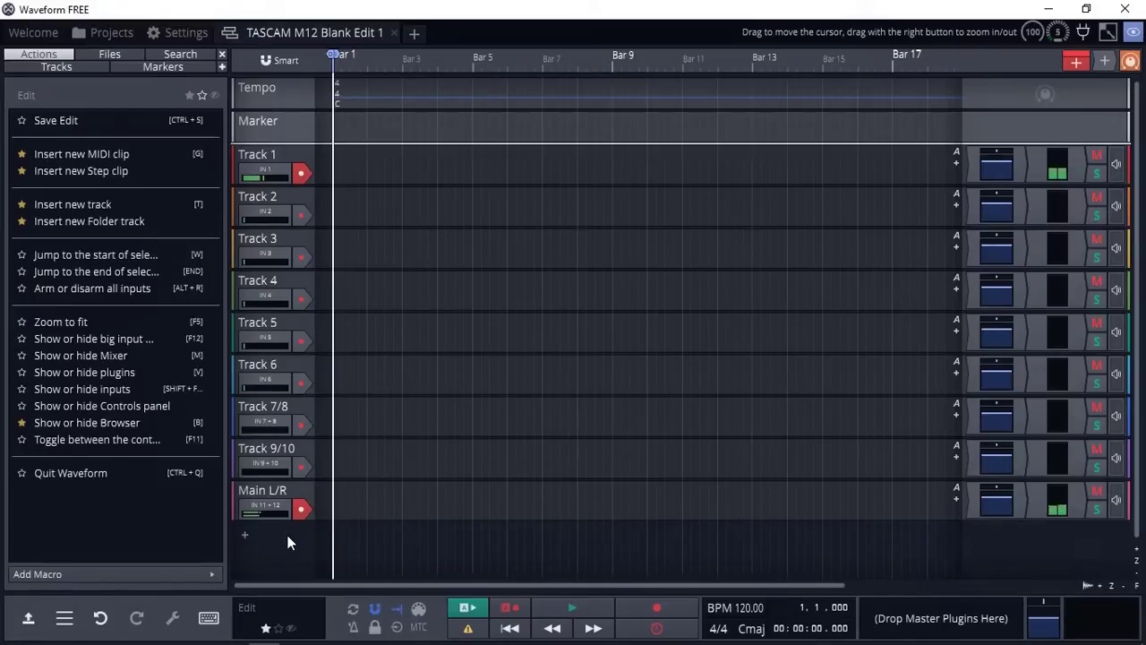
key("r")
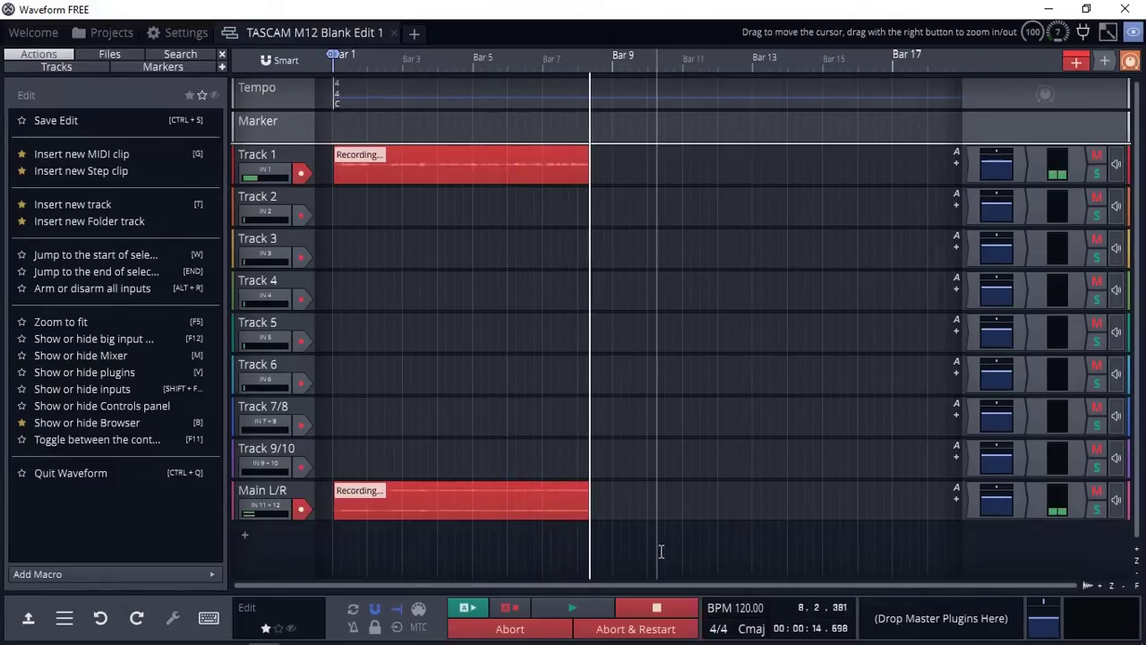
Stop recording and play back Track 1 soloed from the start to check its take.
left_click(656, 607)
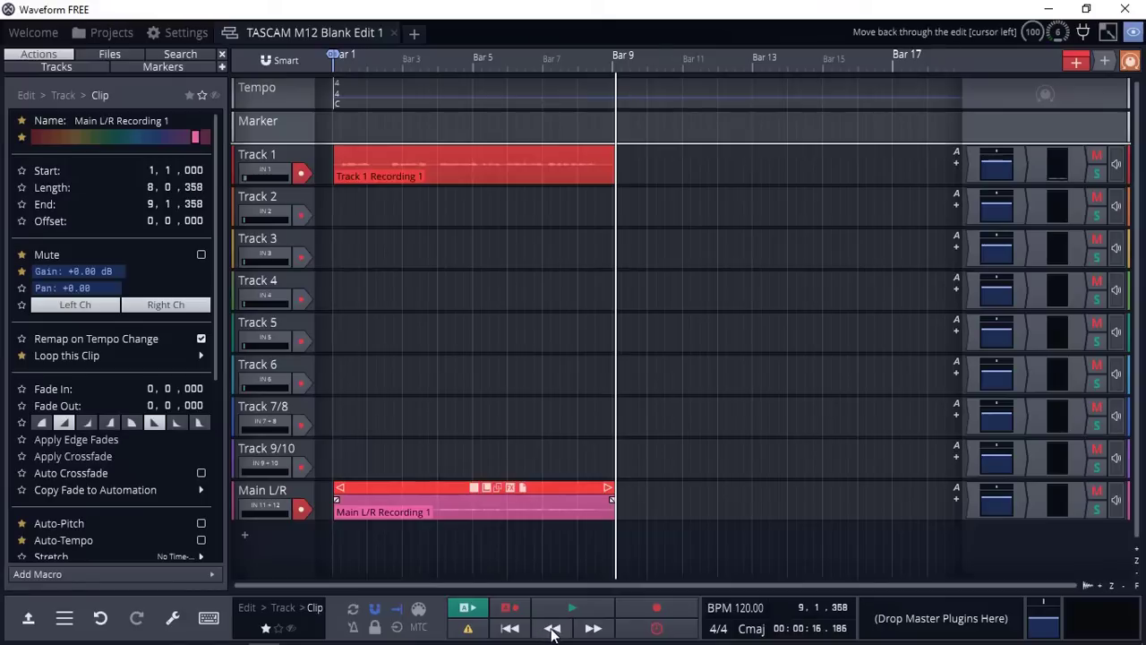
left_click(509, 627)
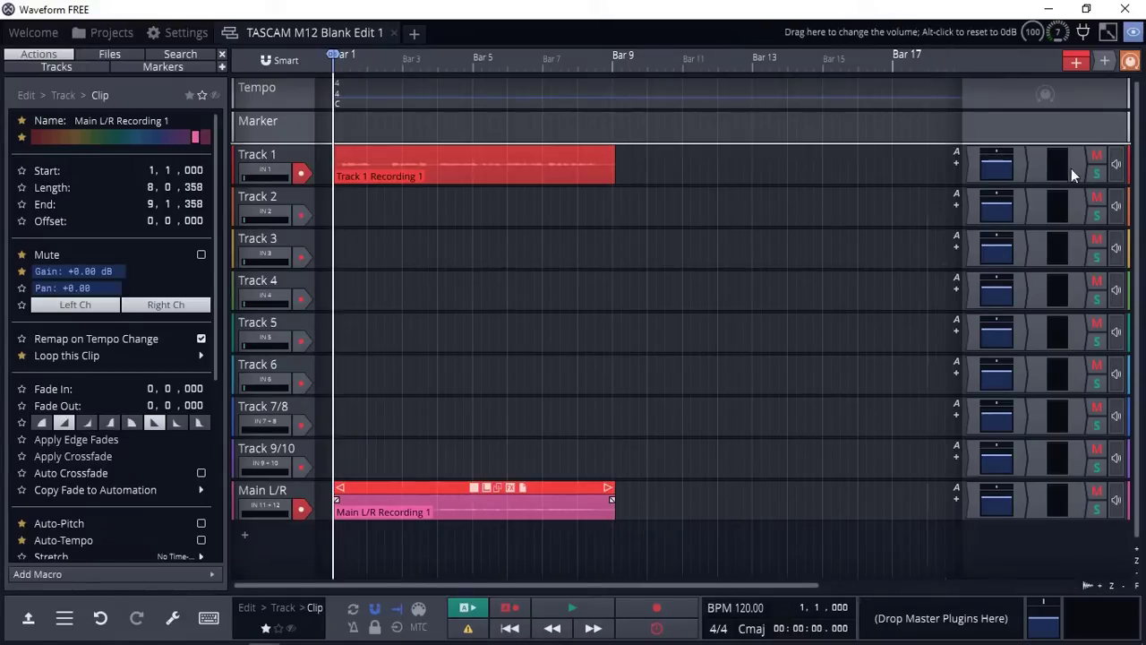
left_click(1097, 173)
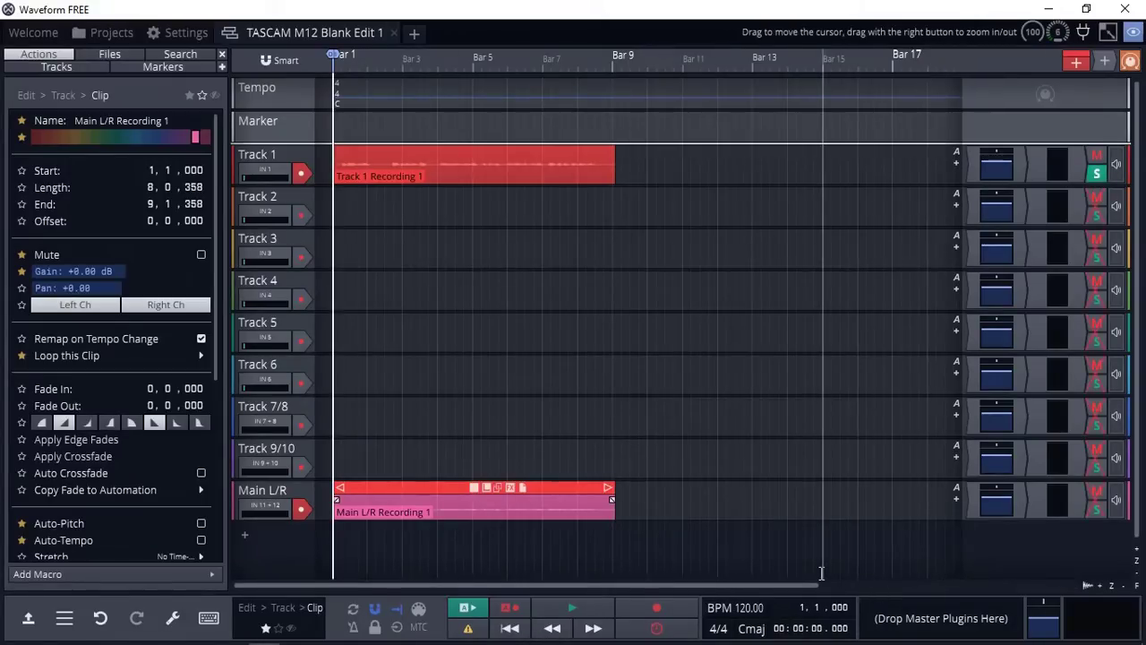
left_click(572, 607)
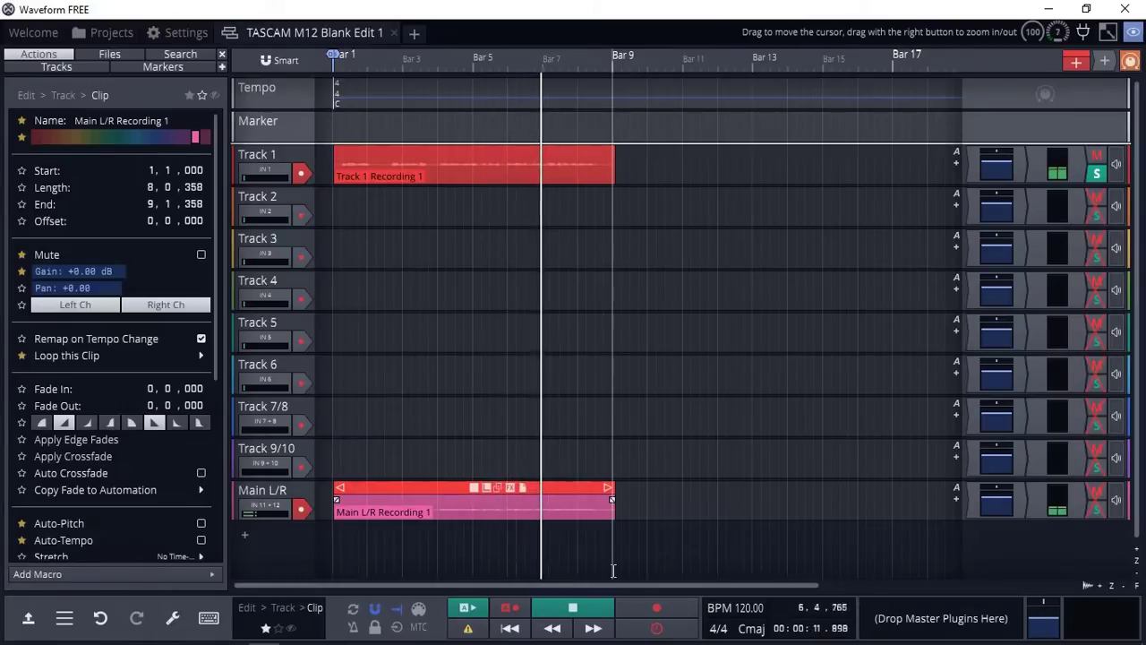
left_click(581, 604)
Replay from the start with Main L/R soloed to check its take.
left_click(509, 628)
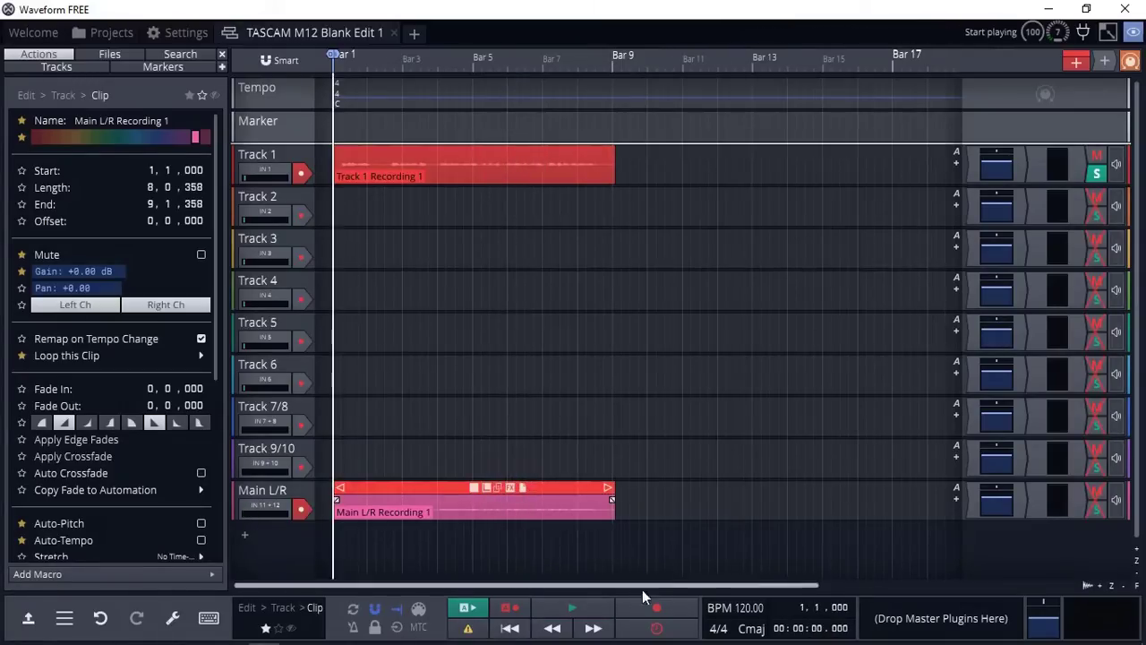
left_click(1094, 506)
key("space")
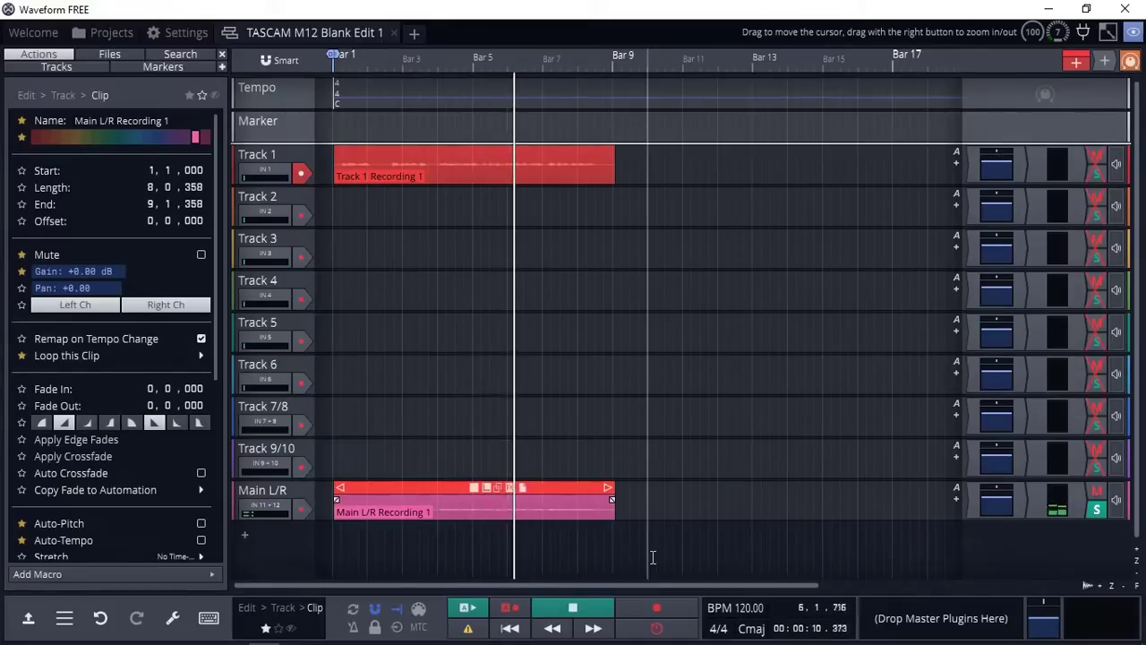
key("space")
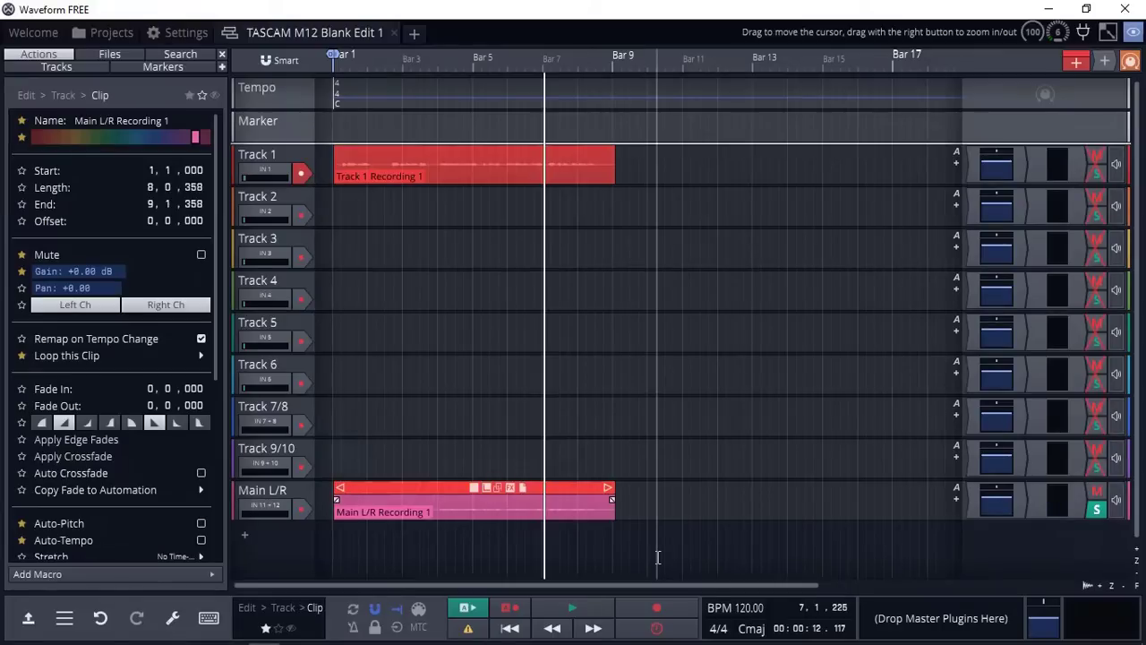
Delete the Main L/R and Track 1 test clips from the timeline.
left_click(510, 627)
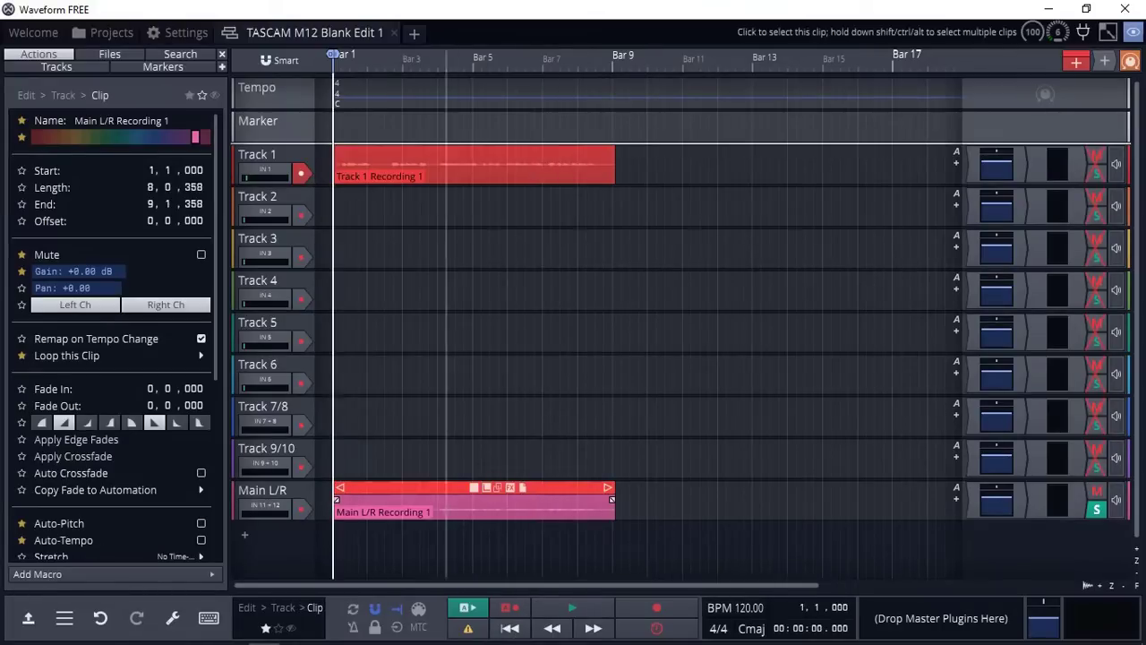
key("Delete")
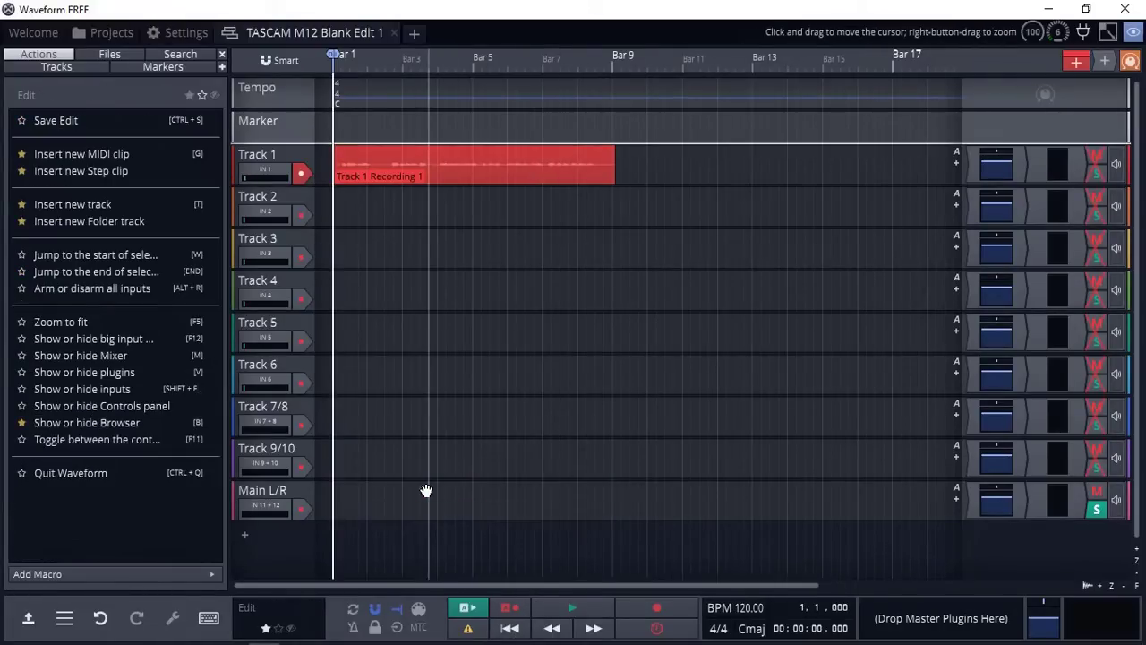
left_click(428, 152)
key("Delete")
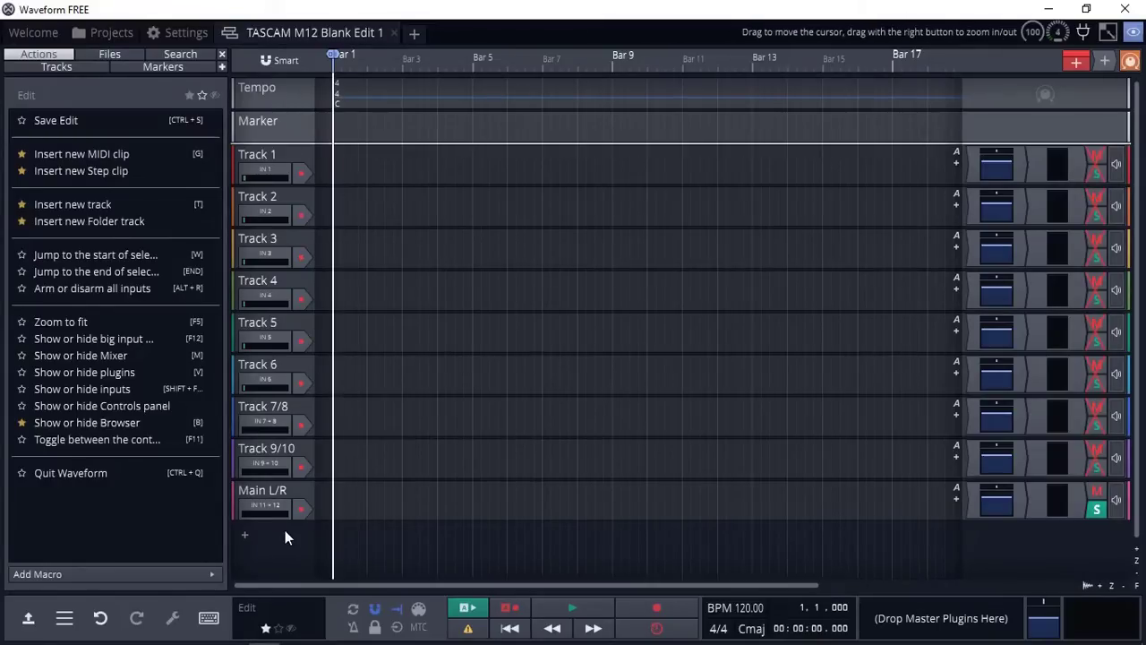
Save the empty edit as a project template named 'TASCAM M12 Blank' without clips.
left_click(63, 618)
mouse_move(75, 341)
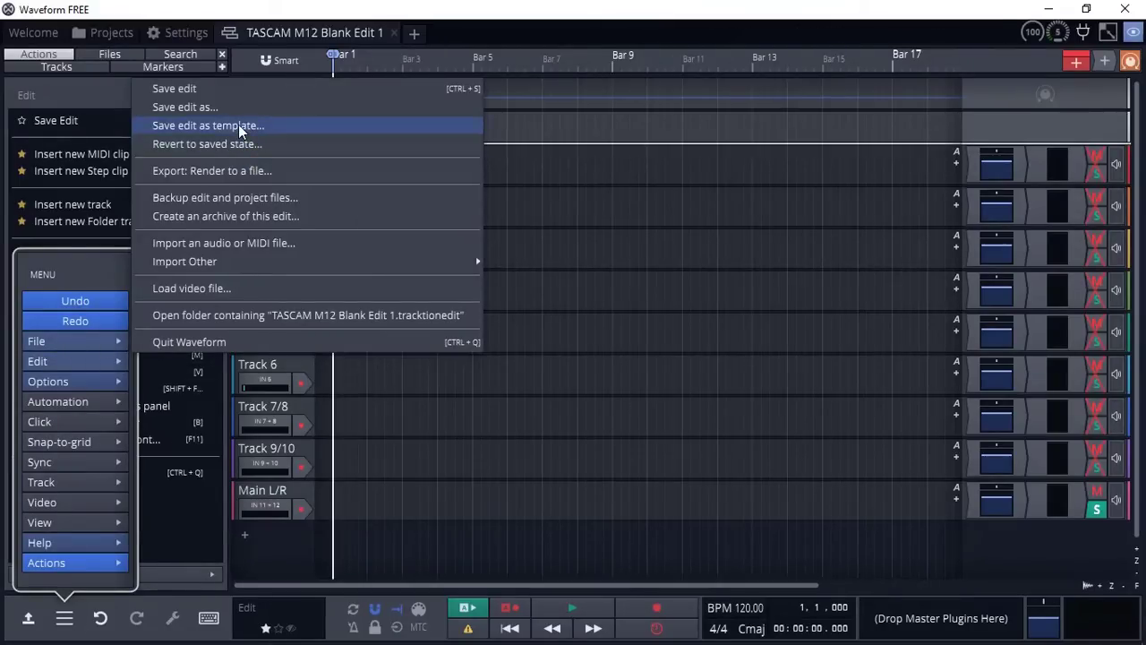
left_click(240, 130)
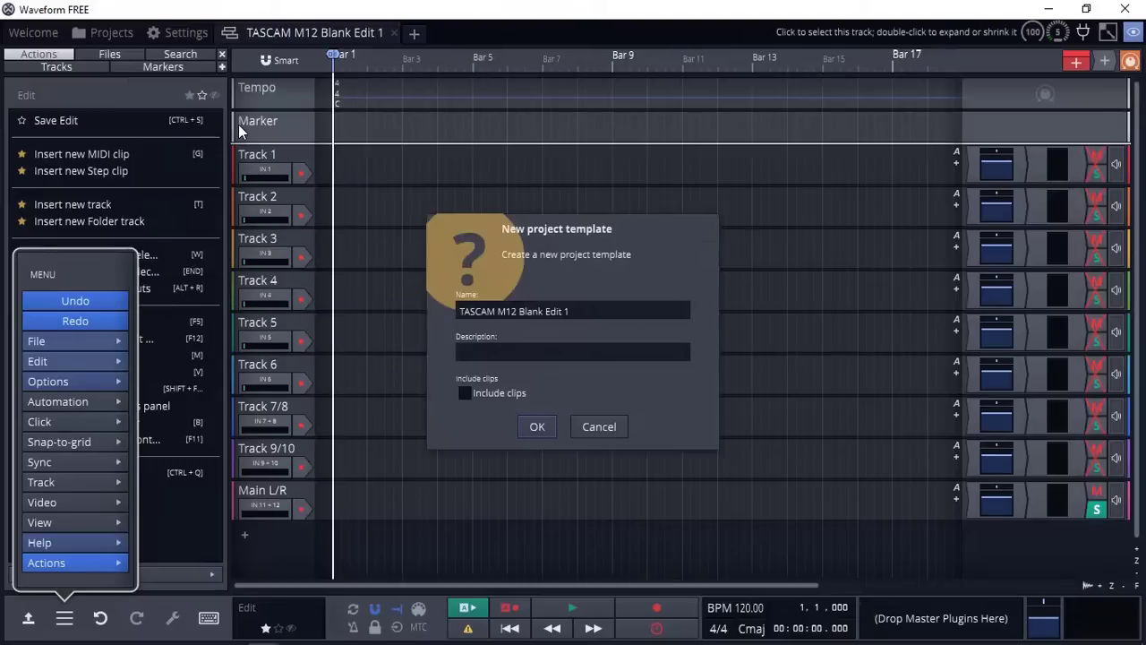
left_click(604, 309)
left_click(610, 307)
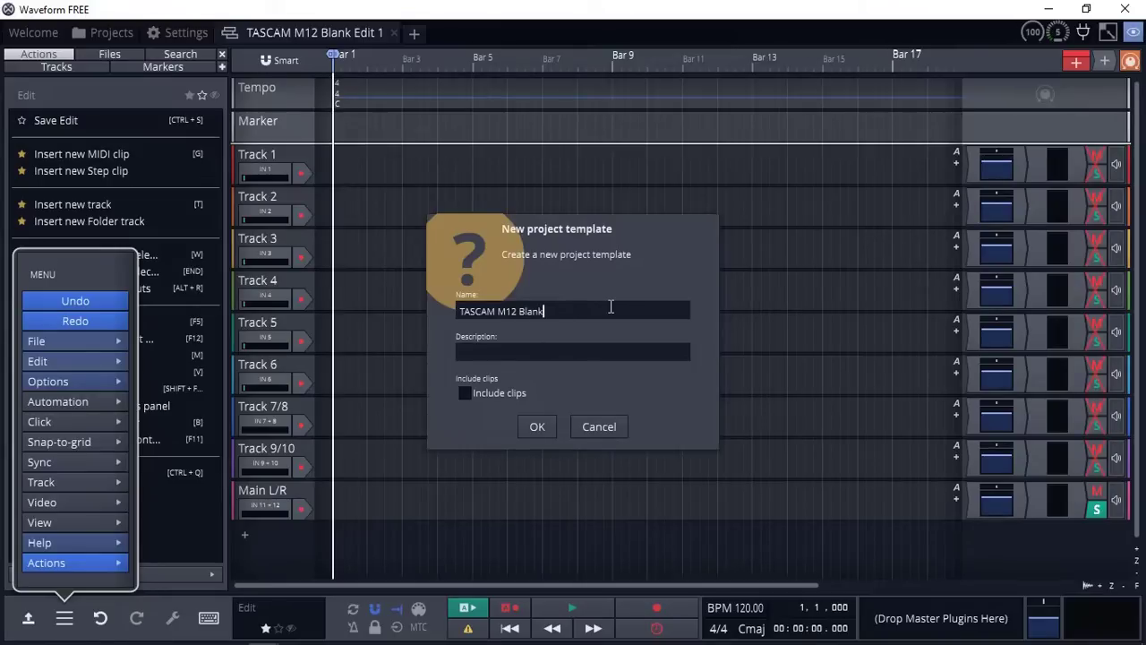
left_click(535, 426)
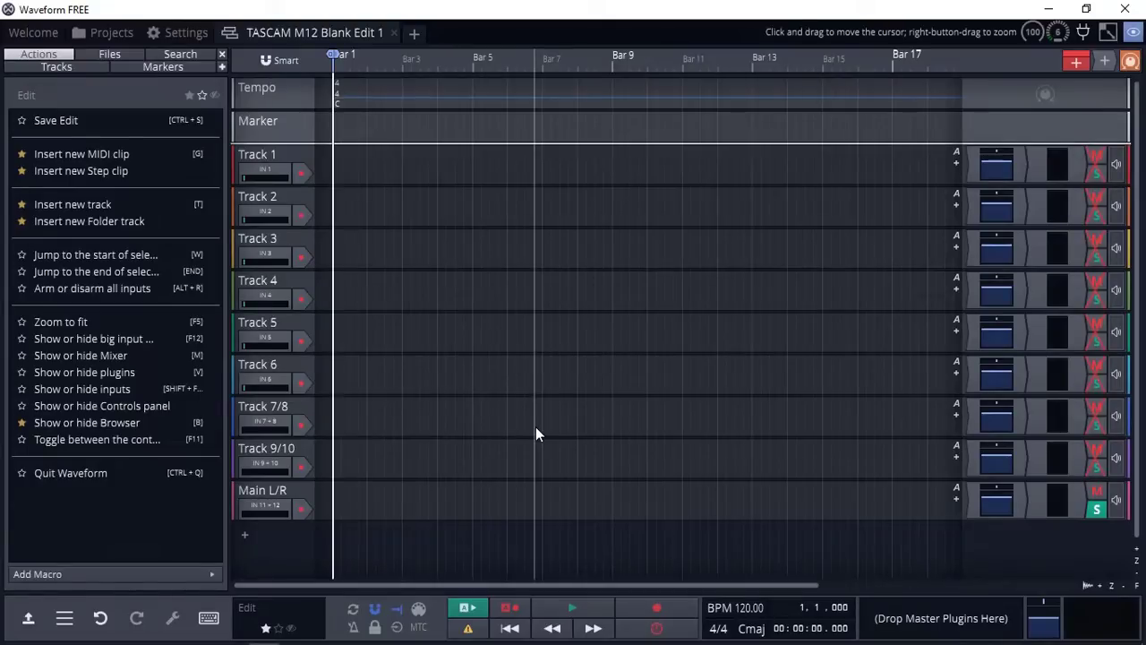
Create a new project named 'M12 DEMO' from the TASCAM M12 Blank template.
left_click(41, 36)
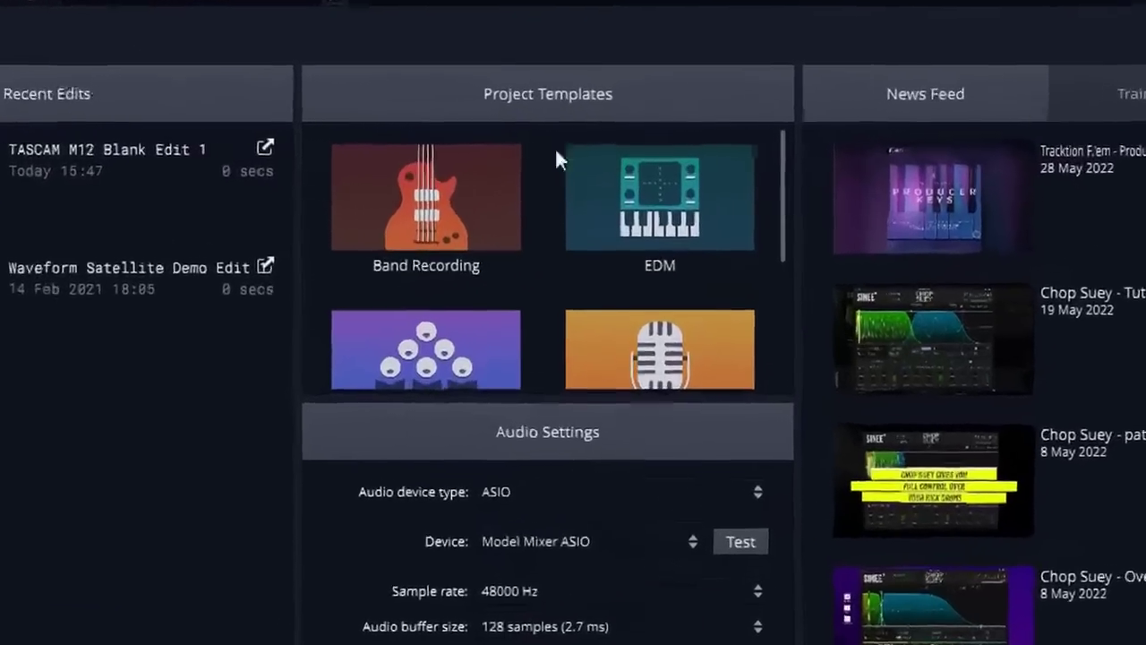
scroll(564, 304, "down", 3)
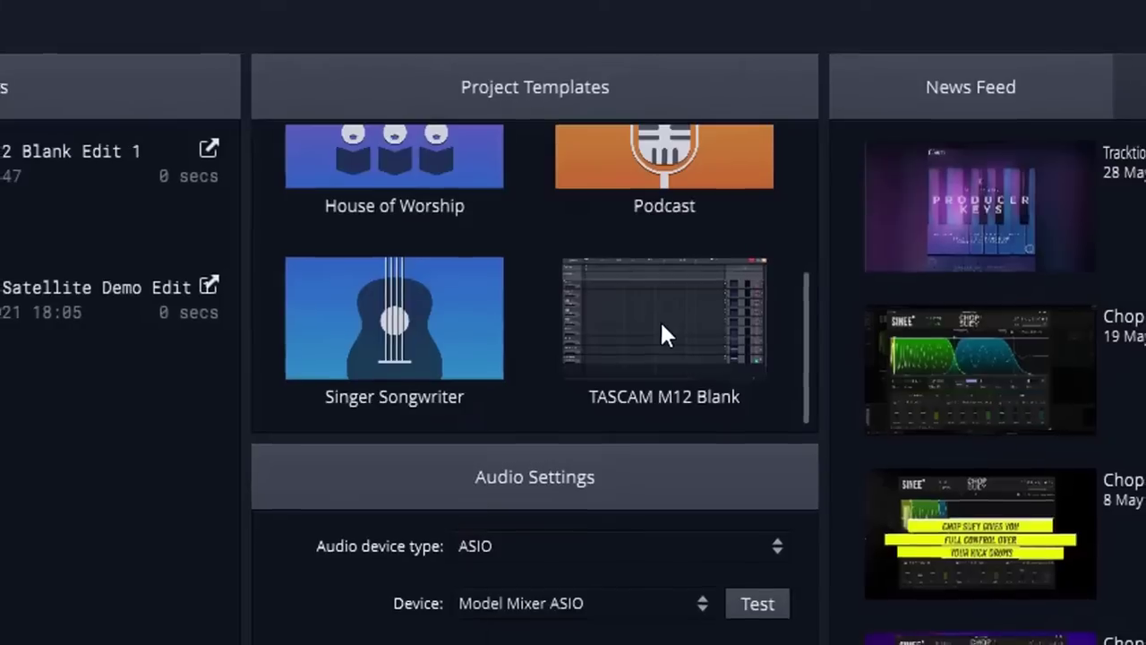
left_click(660, 324)
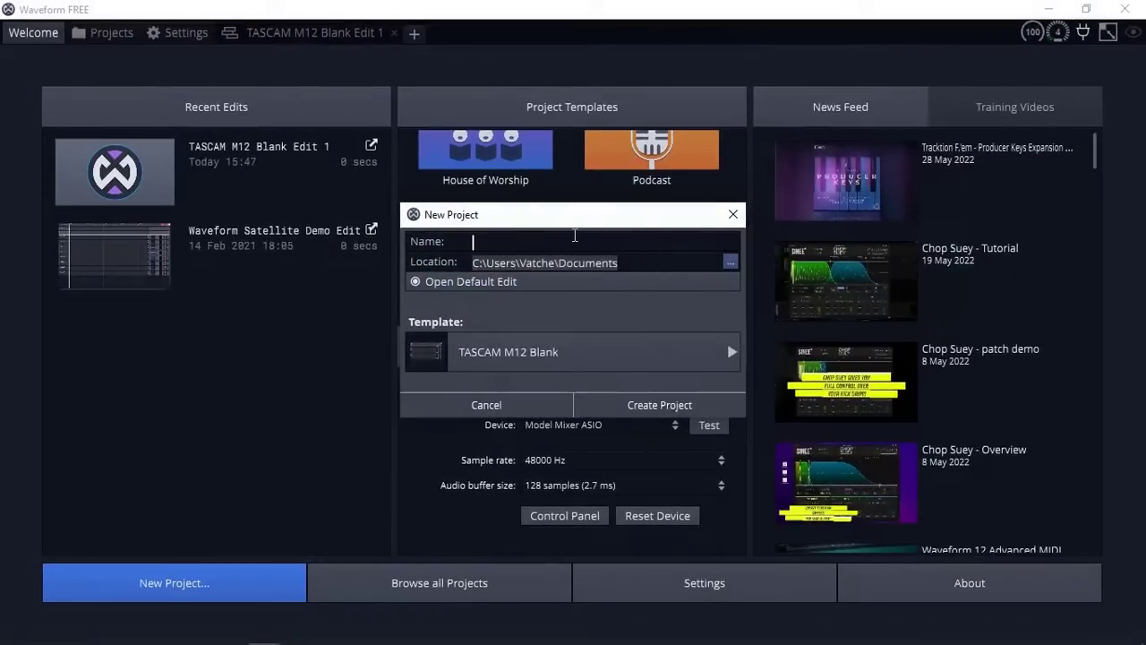
type("M12 DEMO")
left_click(654, 404)
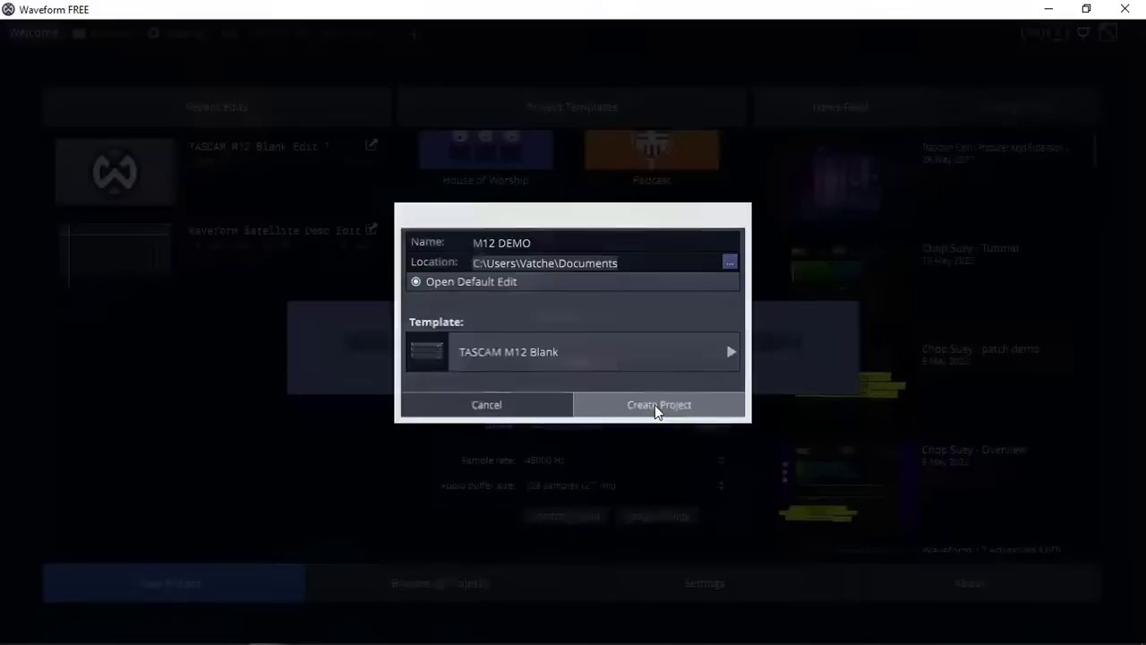